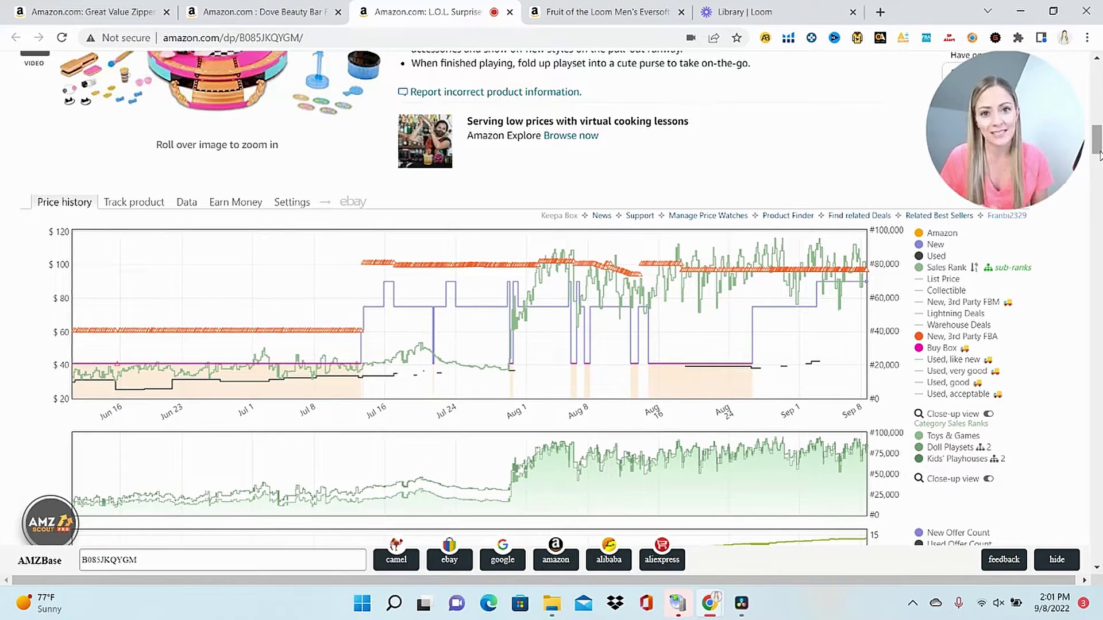
Limit the playset's price chart to Sales Rank, New and New, 3rd Party FBA, and set its range to Year.
double_click(946, 268)
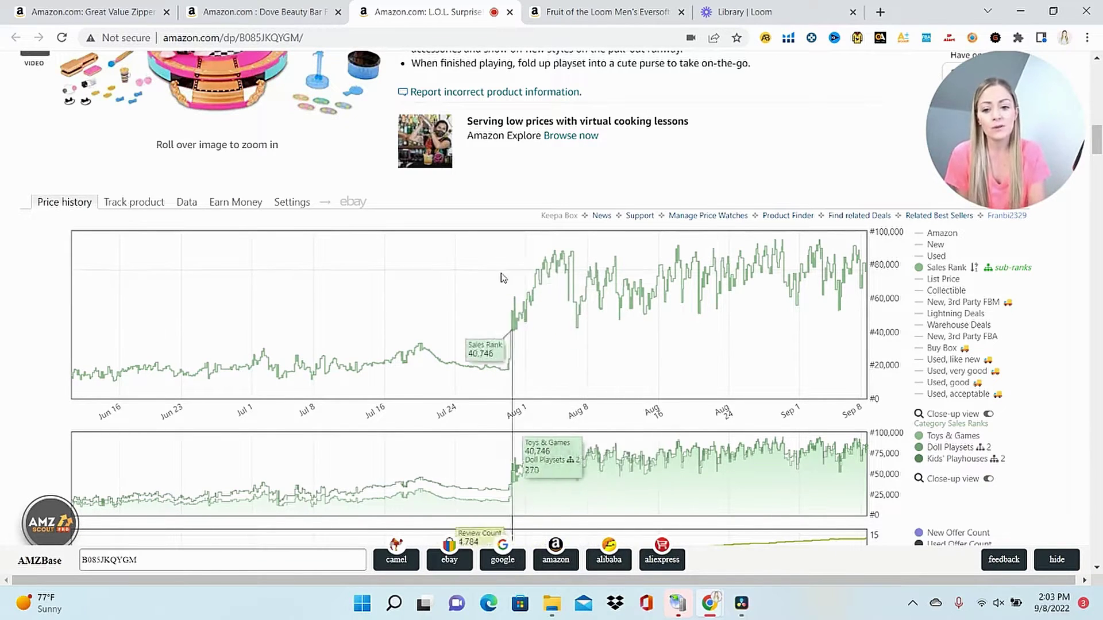
left_click(934, 244)
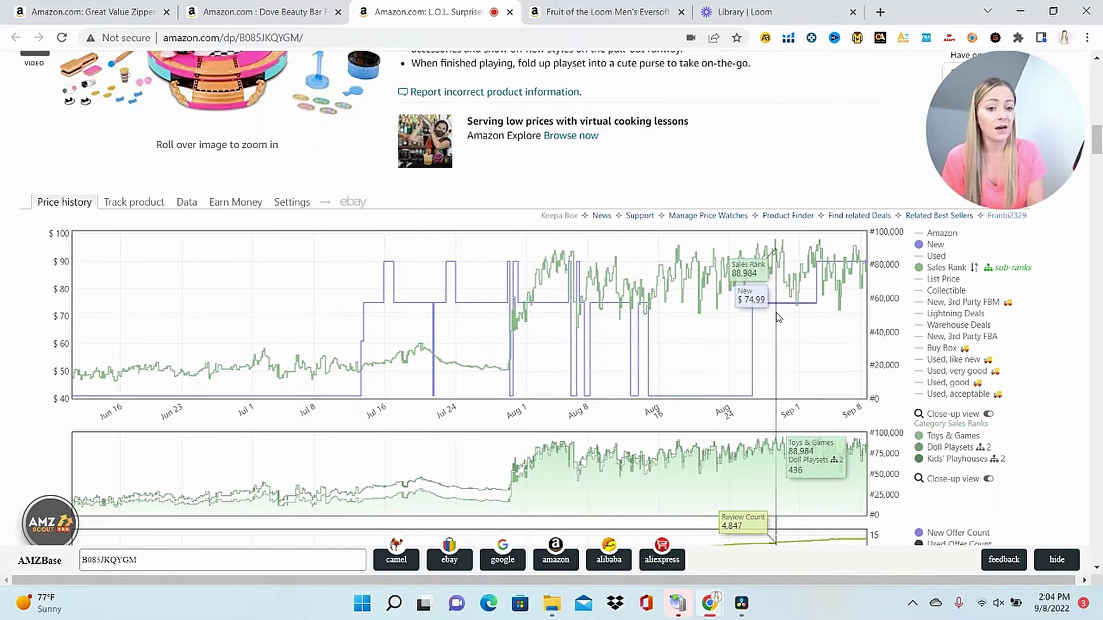
left_click(926, 337)
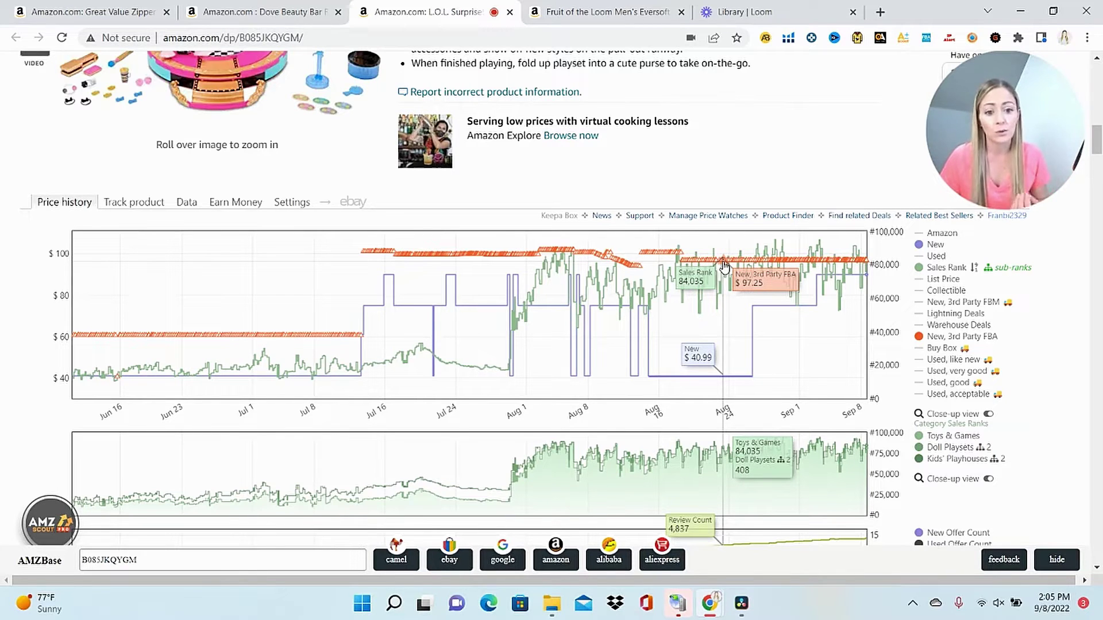
scroll(725, 266, "down", 2)
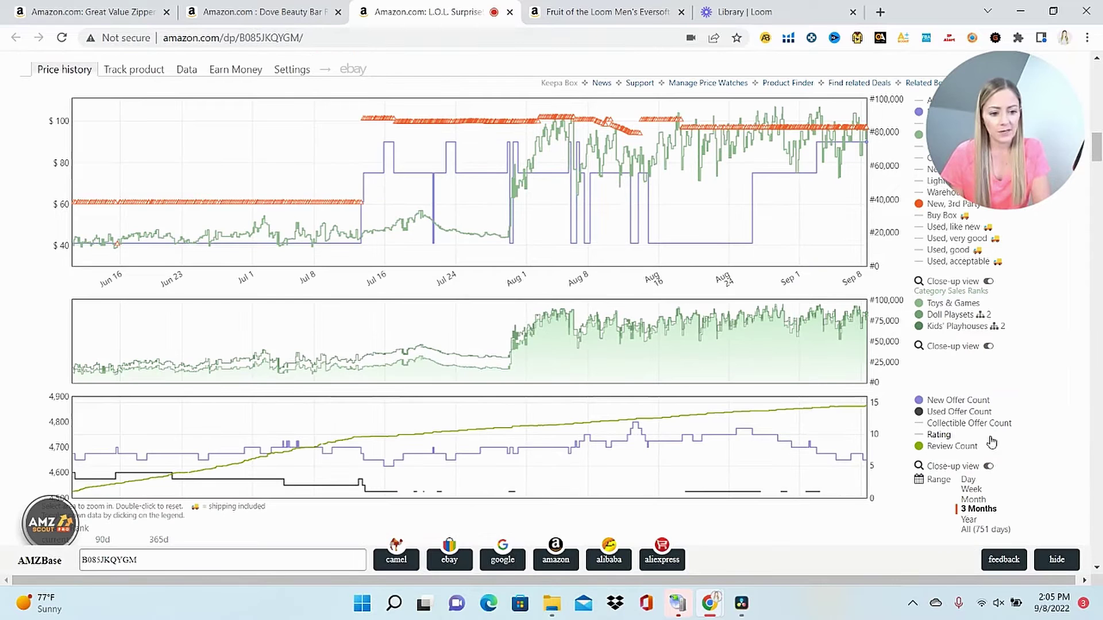
left_click(967, 520)
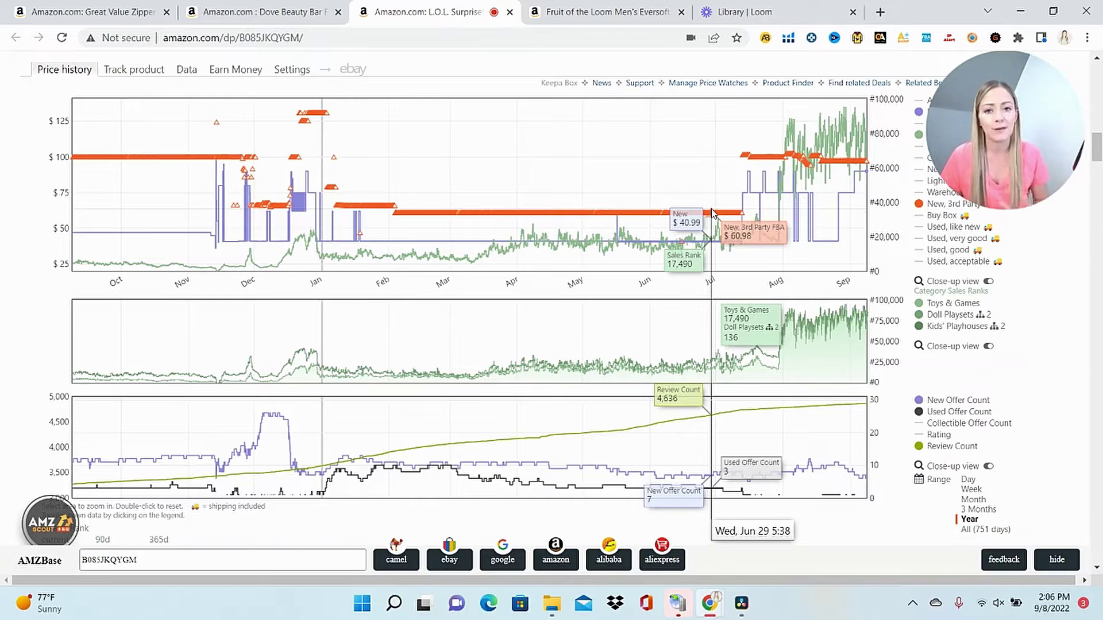
Calculate the playset's profit and ROI at a sale price of 100.00 and at a sale price of 60.00.
scroll(712, 213, "up", 15)
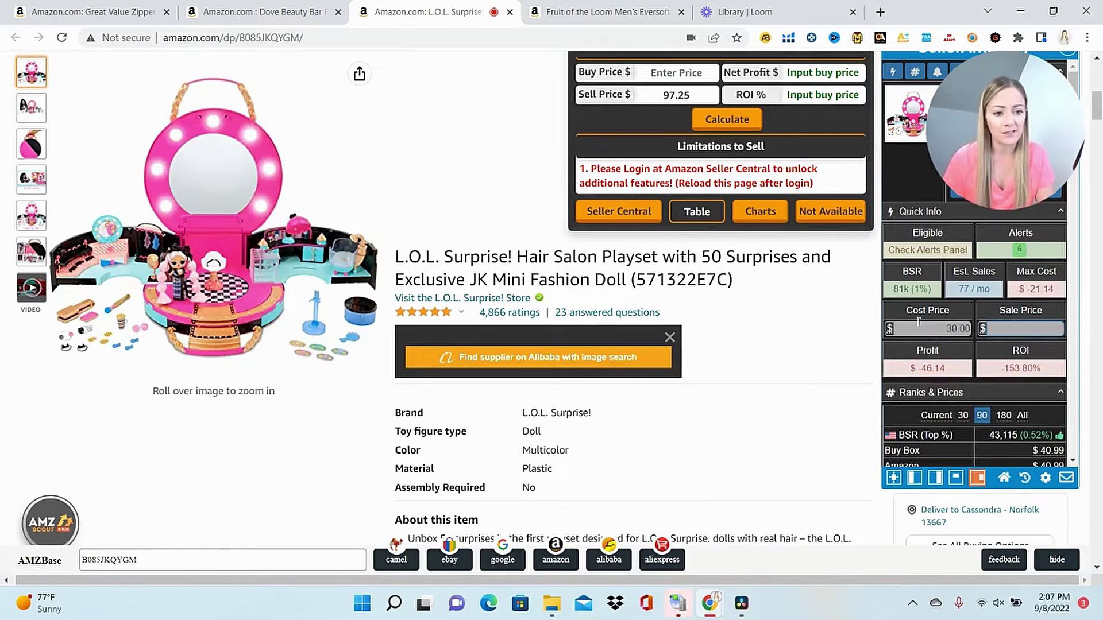
left_click(1008, 333)
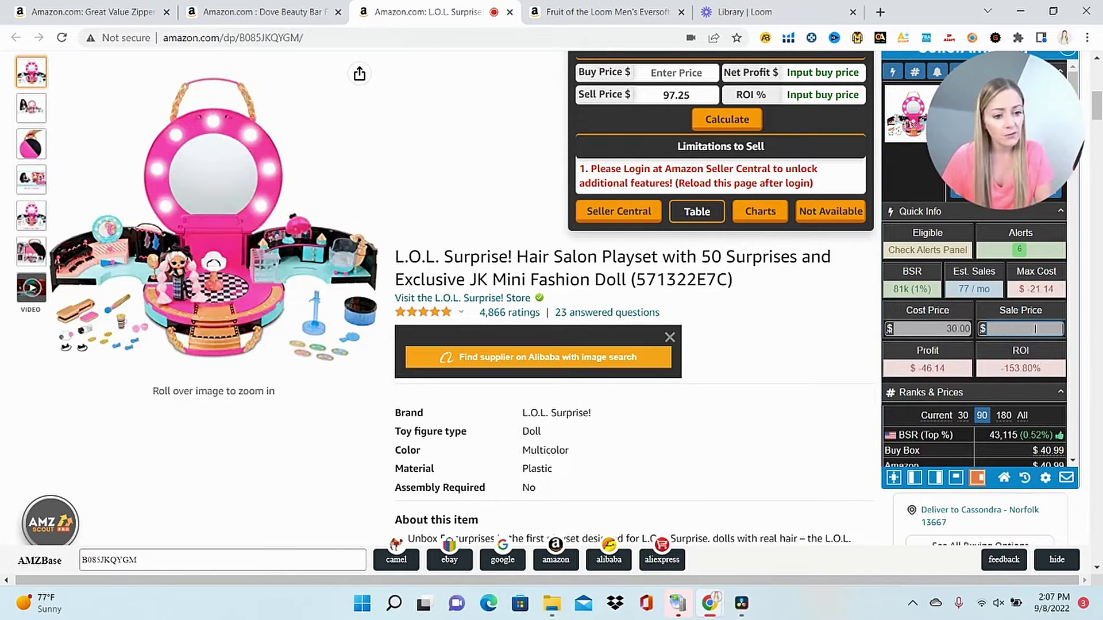
type("10.00")
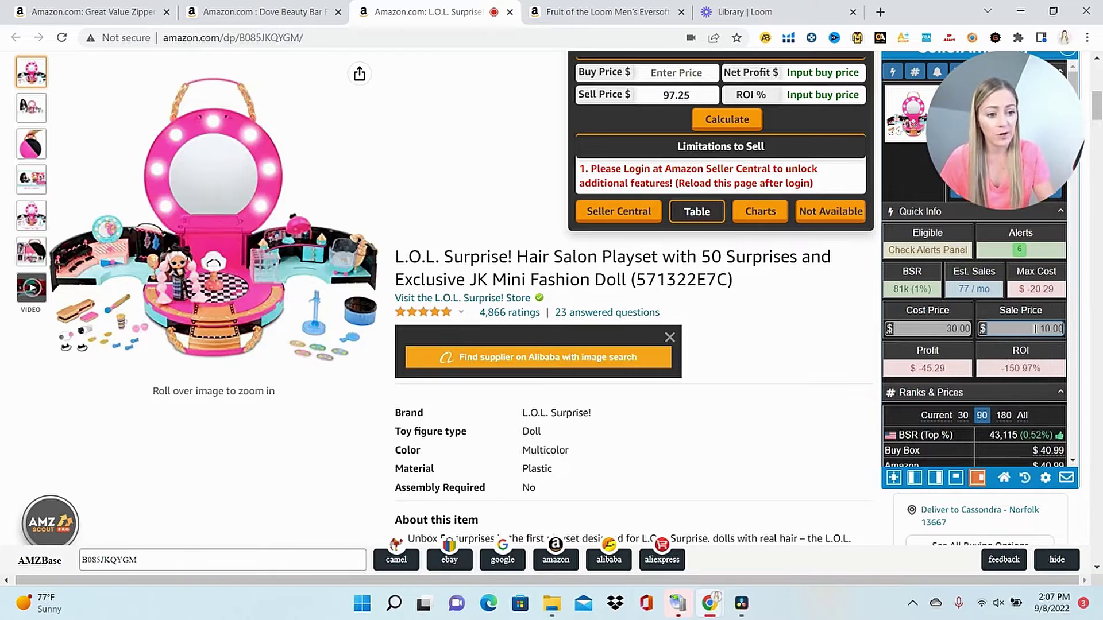
type("0")
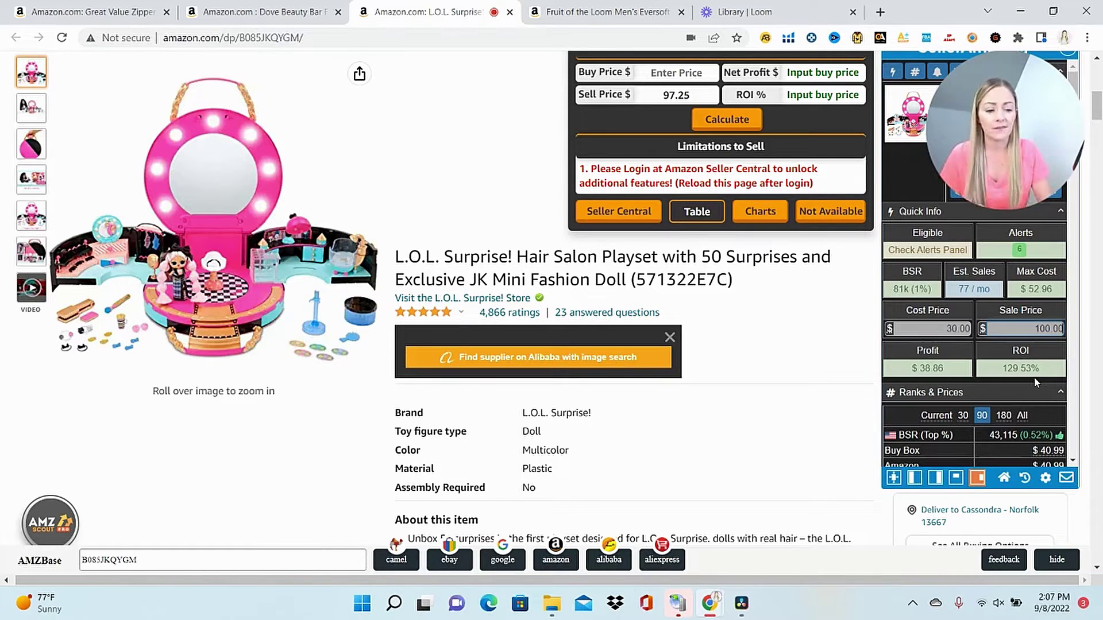
double_click(1035, 328)
type("60")
key("Return")
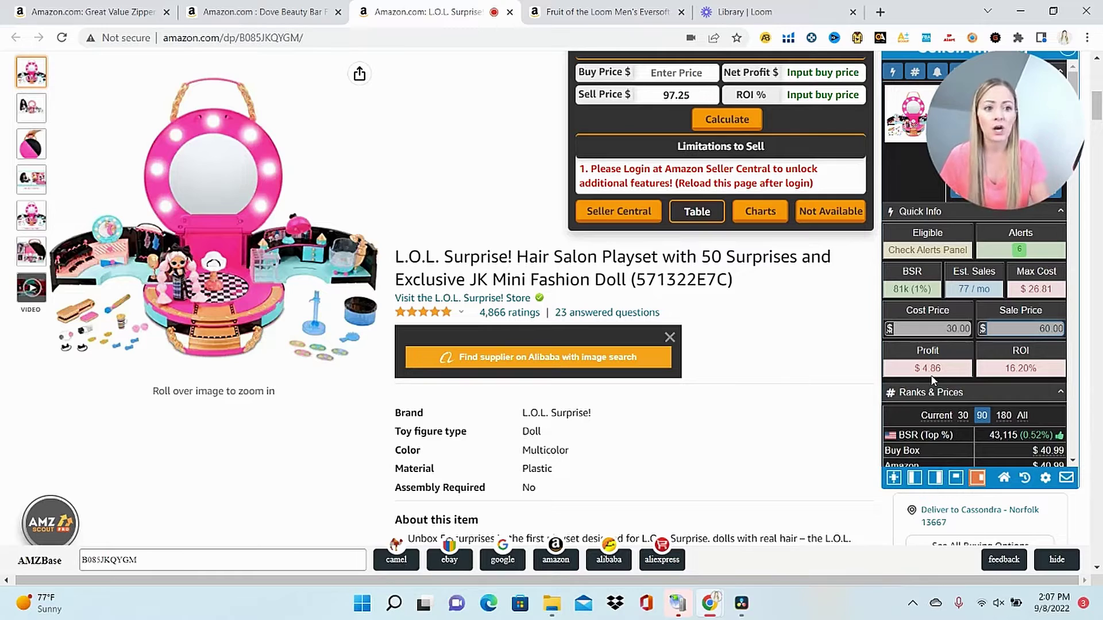
Add the Buy Box and Amazon price lines to the playset's one-year price history chart.
left_click_drag(1096, 115, 1096, 150)
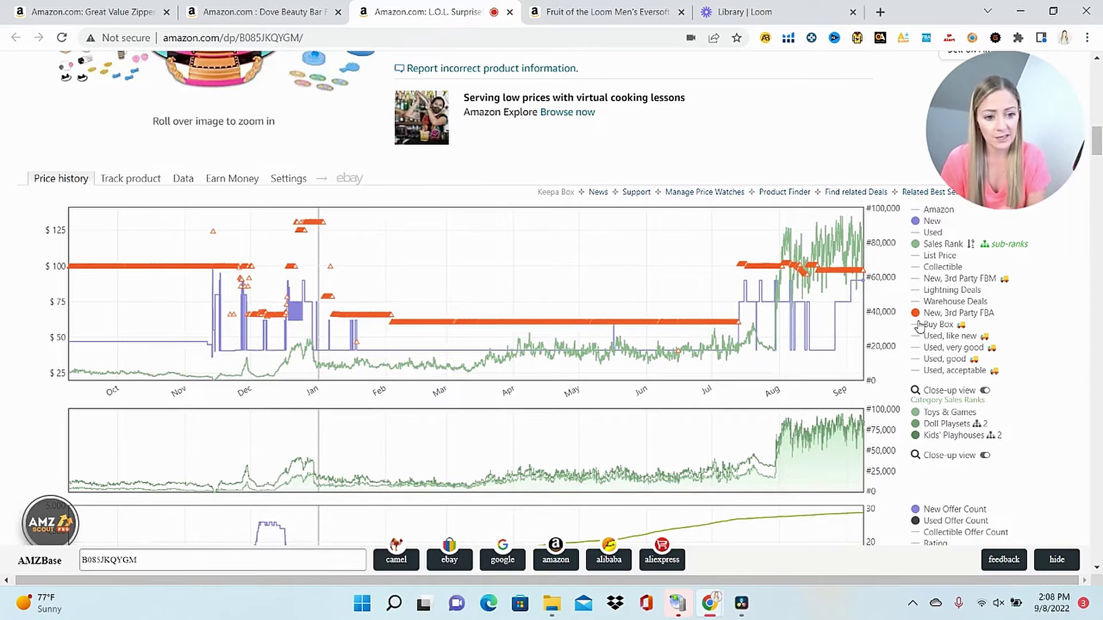
left_click(919, 325)
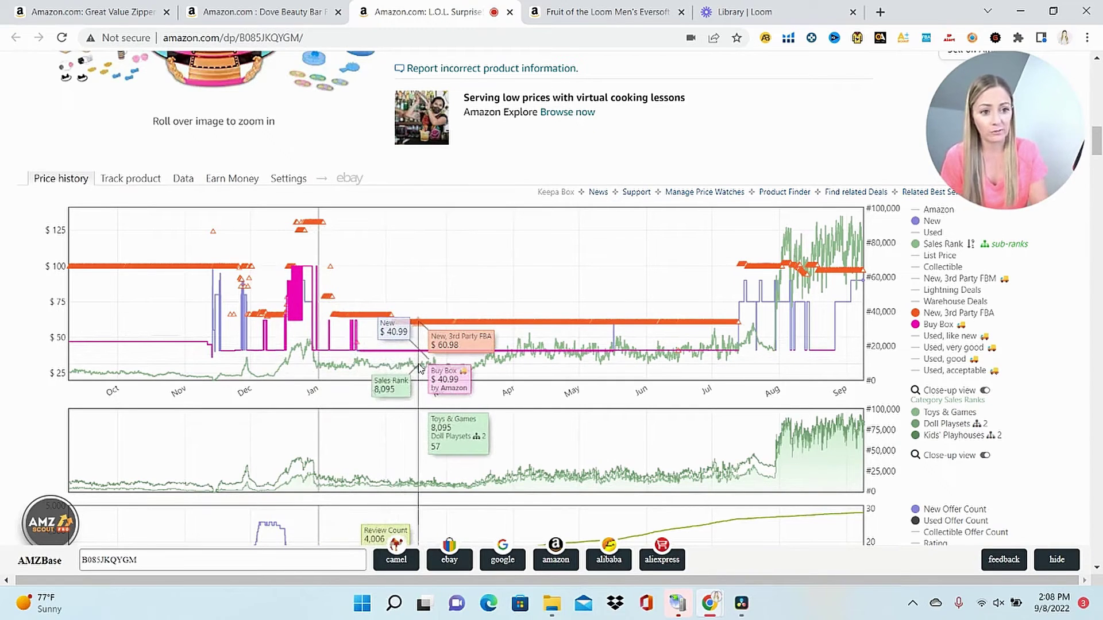
scroll(1097, 143, "up", 1)
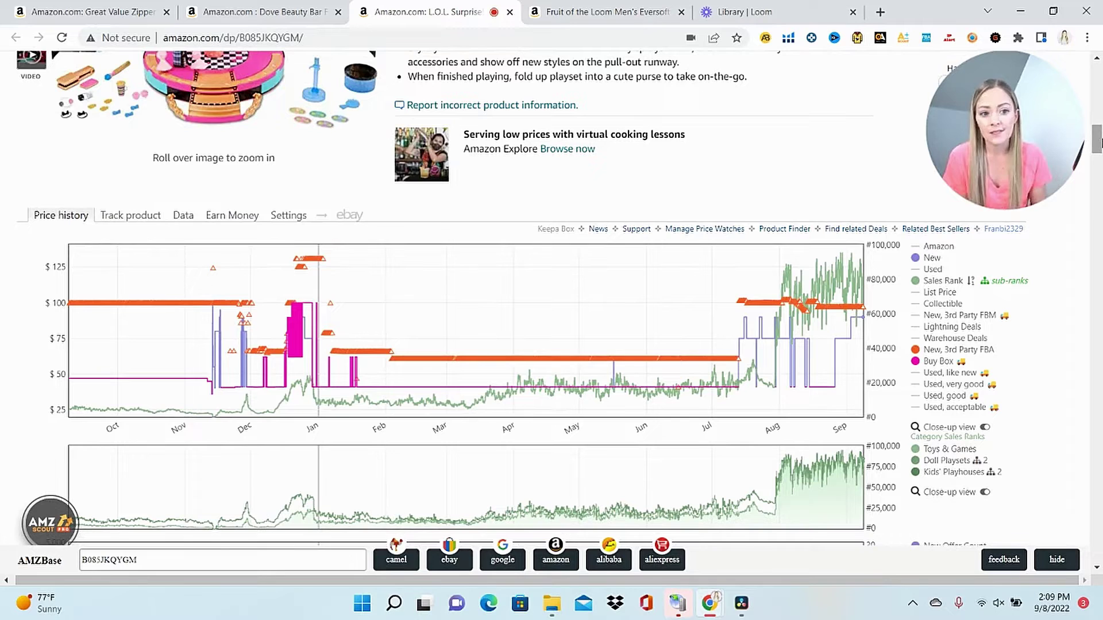
left_click(918, 248)
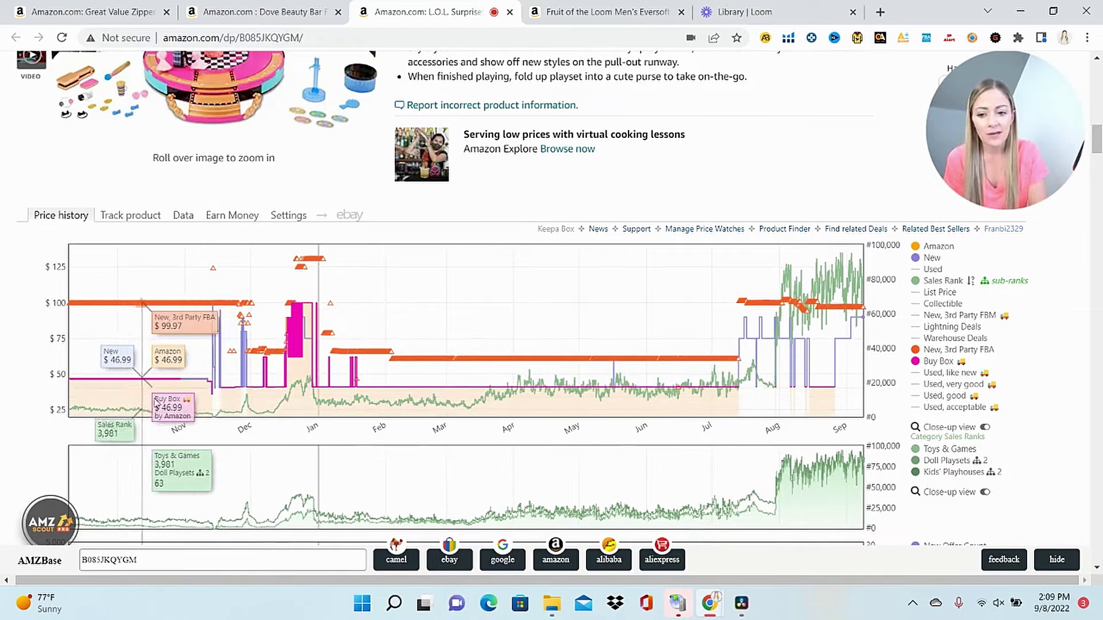
Hide New, Sales Rank and New, 3rd Party FBA so the price chart shows only Amazon and Buy Box.
left_click(919, 264)
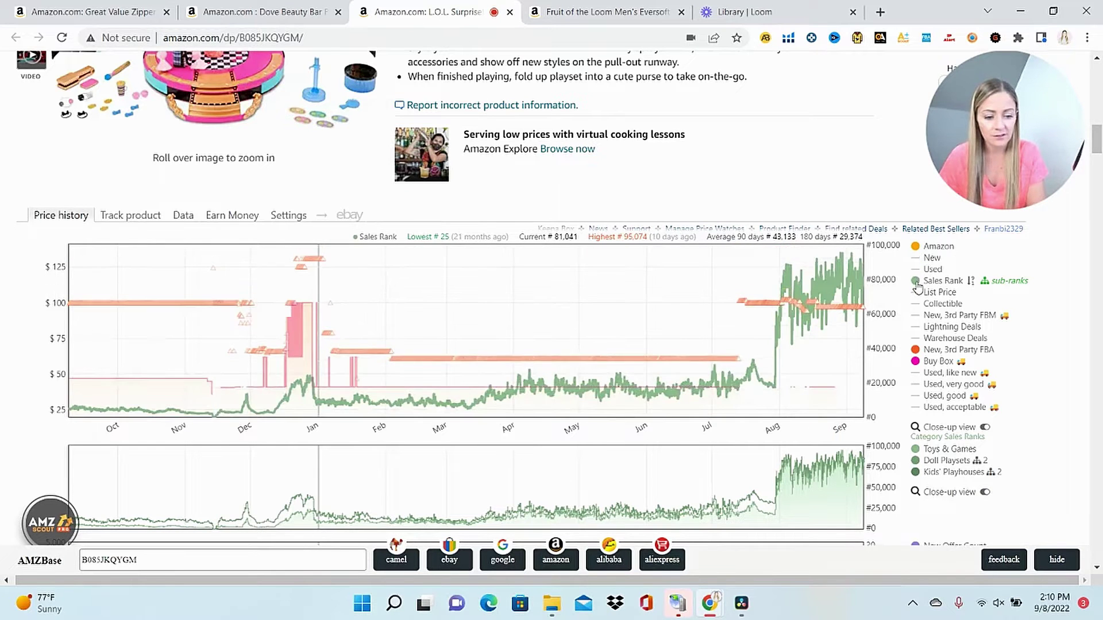
left_click(919, 280)
left_click(919, 349)
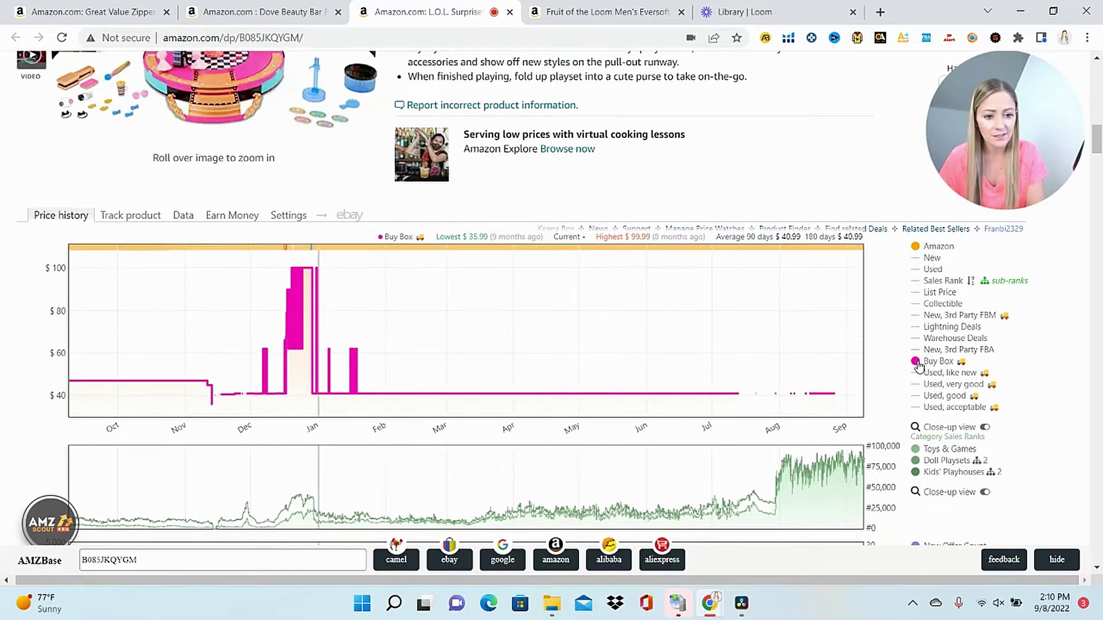
left_click(918, 361)
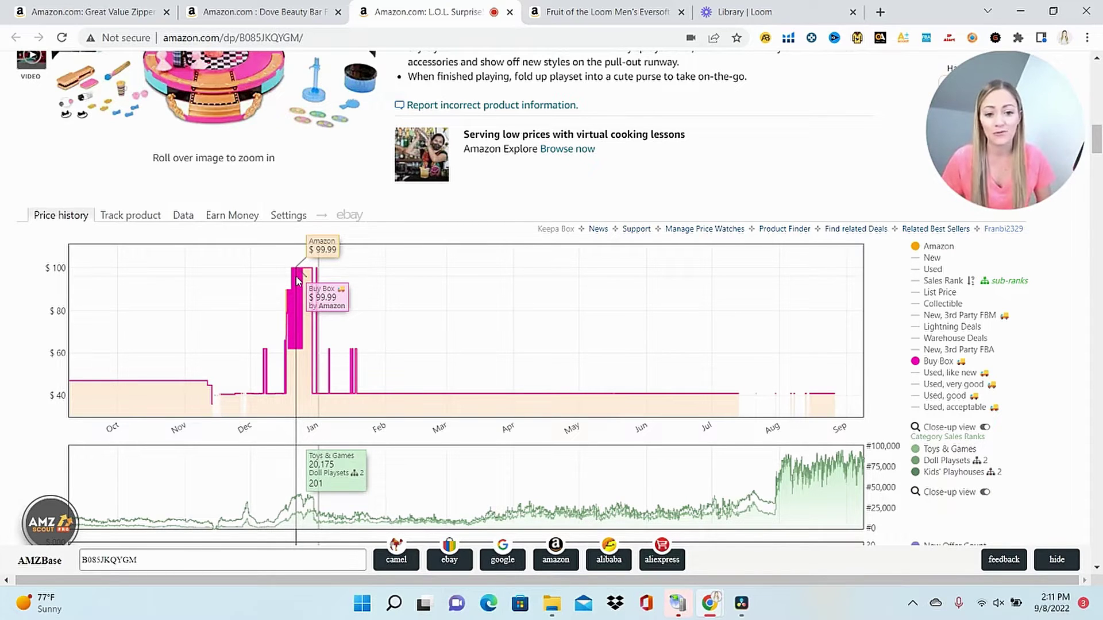
Review the playset's offer count history and add New, 3rd Party FBM and New, 3rd Party FBA to the price chart.
left_click_drag(1097, 143, 1098, 157)
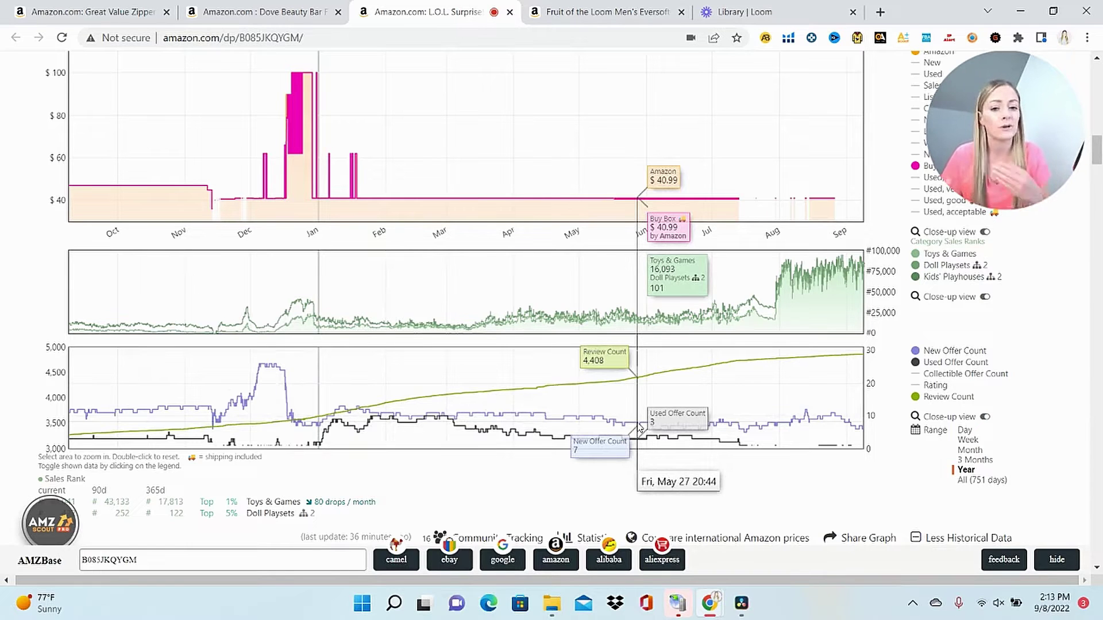
scroll(641, 428, "up", 2)
left_click(918, 257)
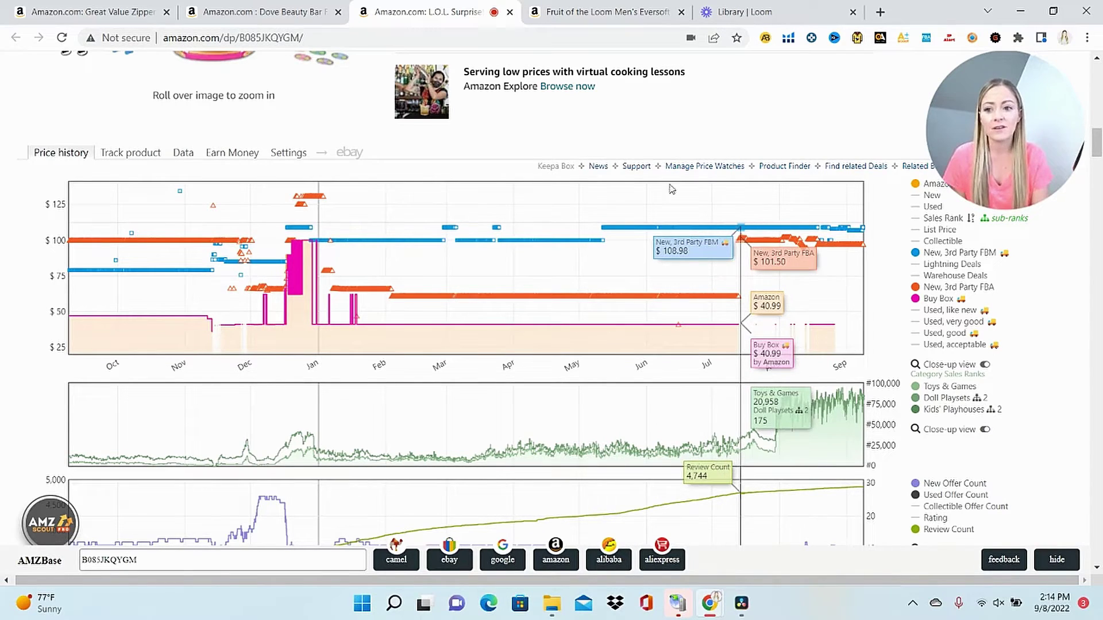
Show the playset's Buy Box Statistics by seller for the last 365 days.
left_click(184, 154)
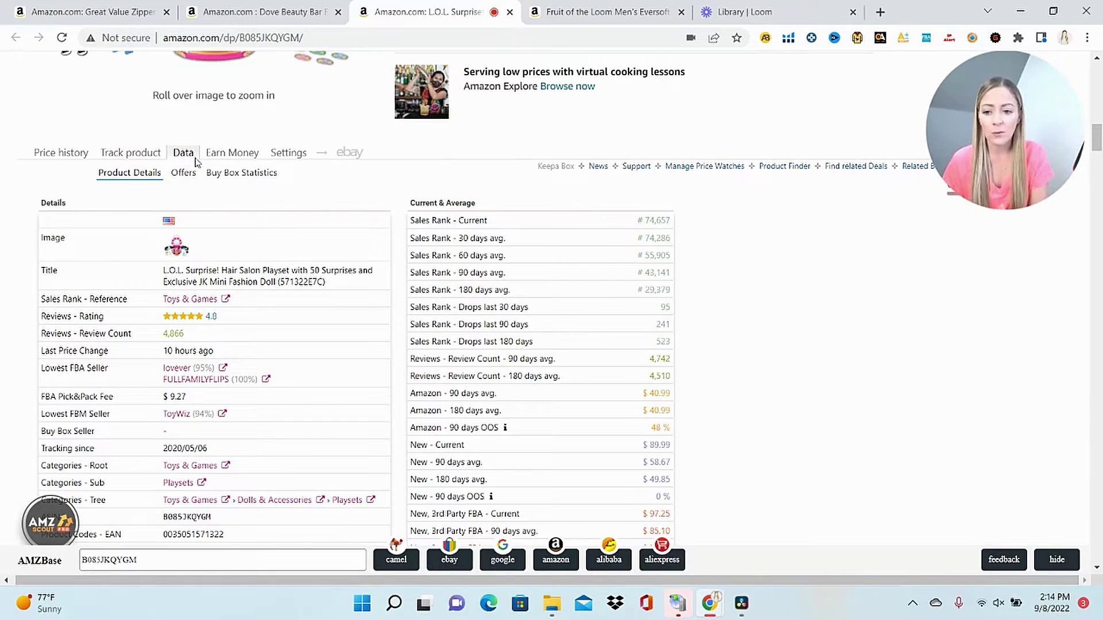
left_click(223, 178)
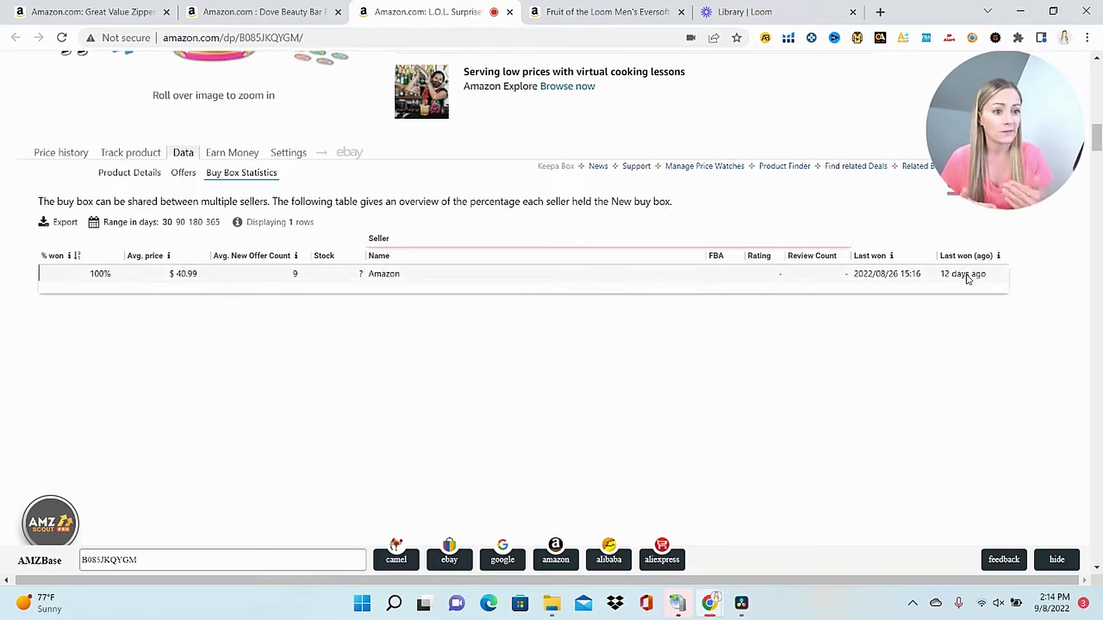
left_click(212, 222)
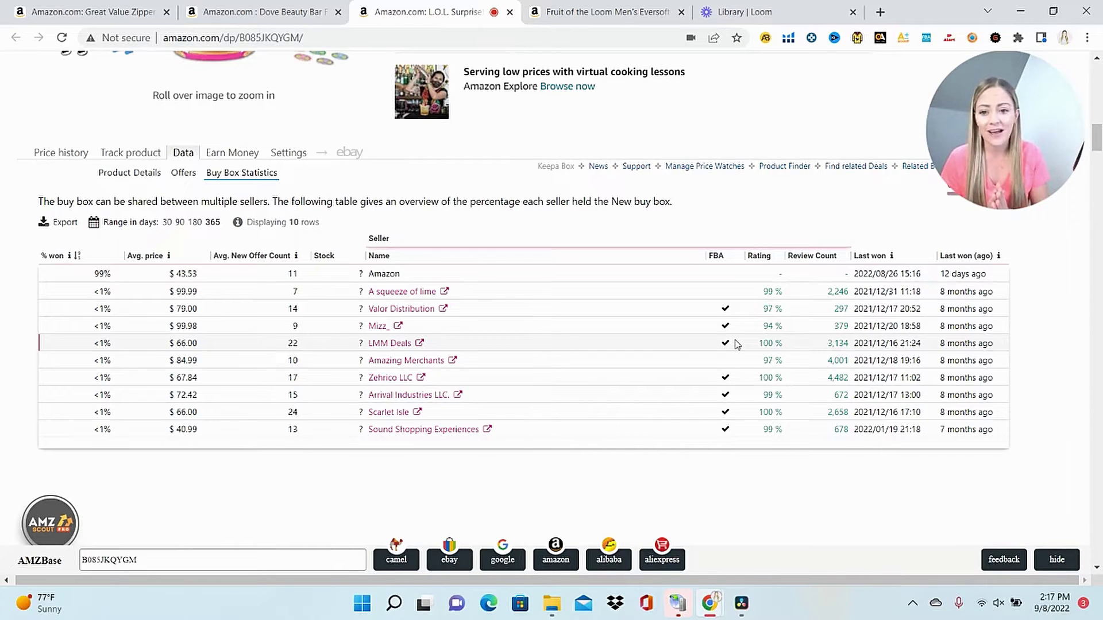
Close the playset page and bring up the price history chart of the Fruit of the Loom crew T-shirt.
key("ctrl+w")
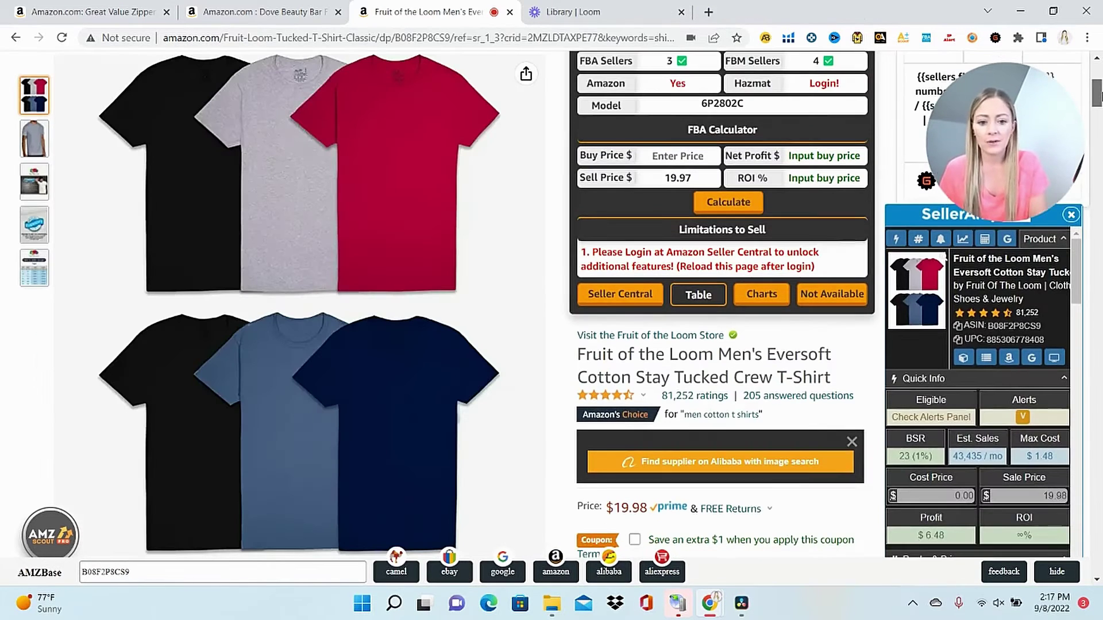
scroll(827, 304, "down", 2)
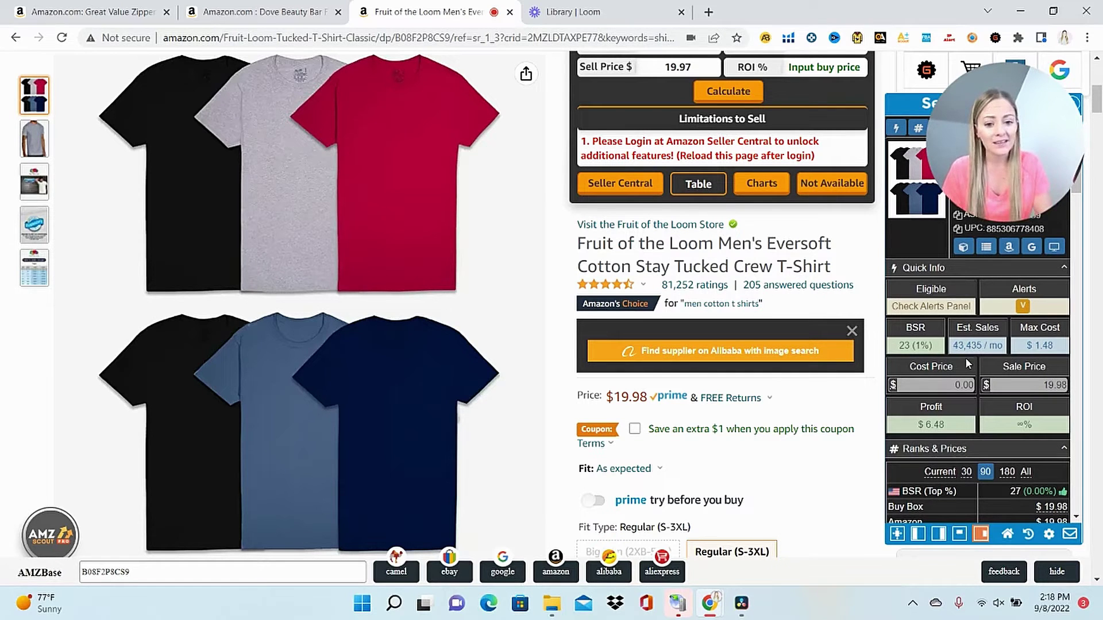
scroll(1035, 305, "down", 5)
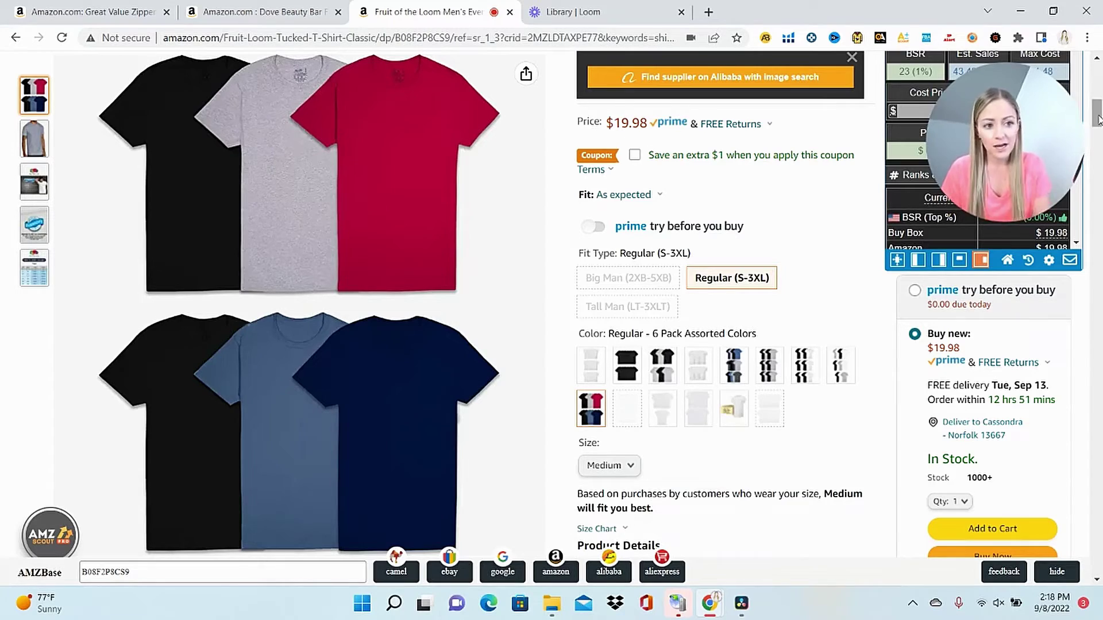
left_click_drag(1097, 117, 1098, 167)
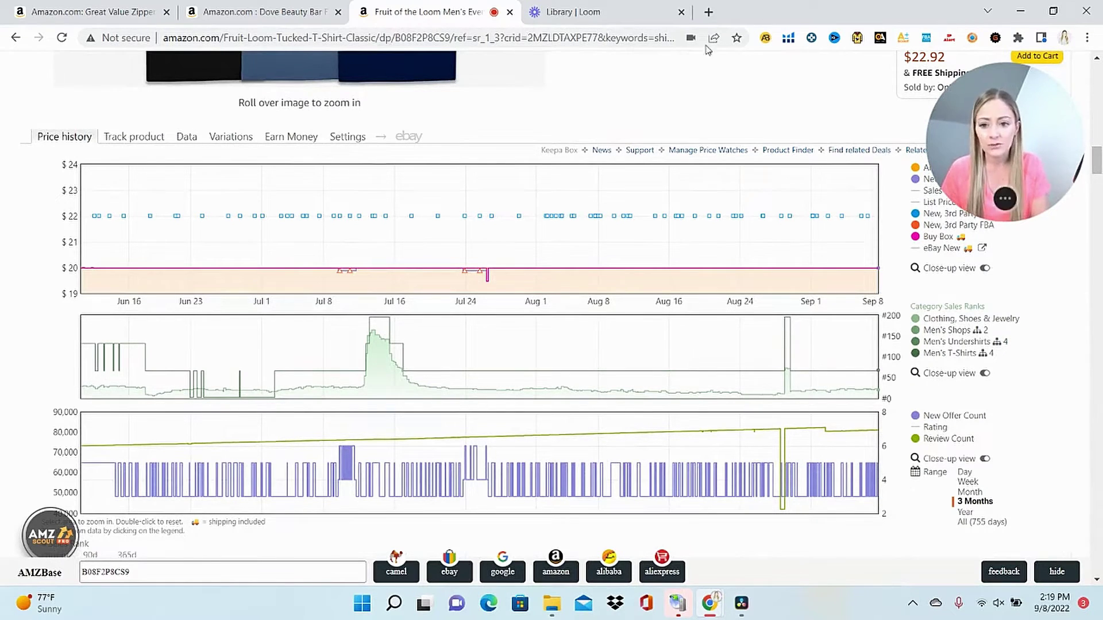
Open the T-shirt's variations table and sort it by Ratings from highest to lowest.
left_click(226, 142)
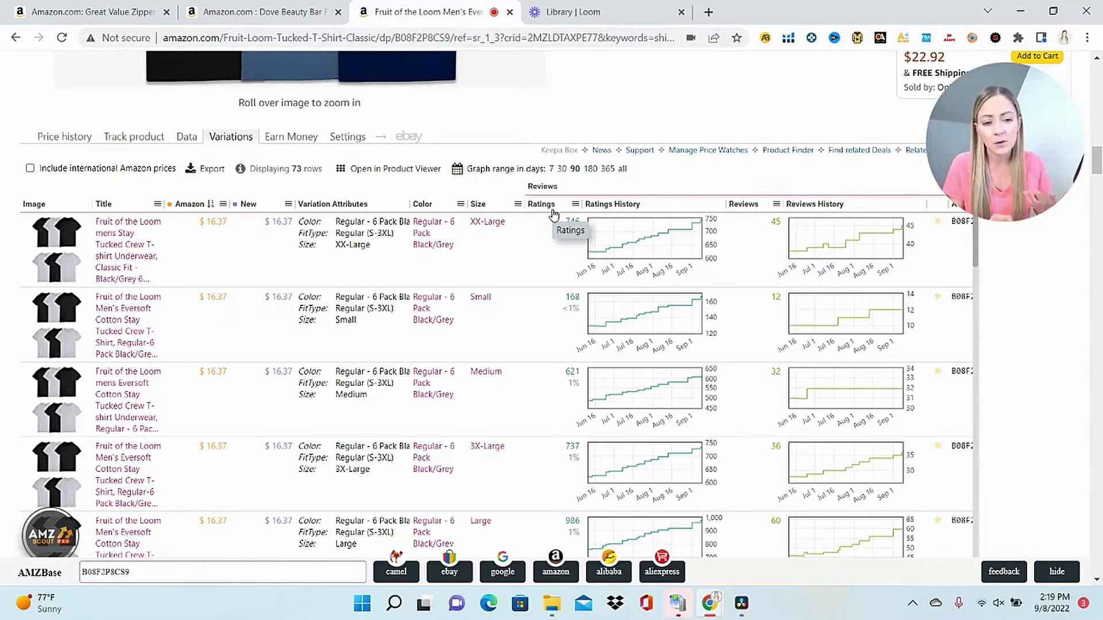
left_click(552, 211)
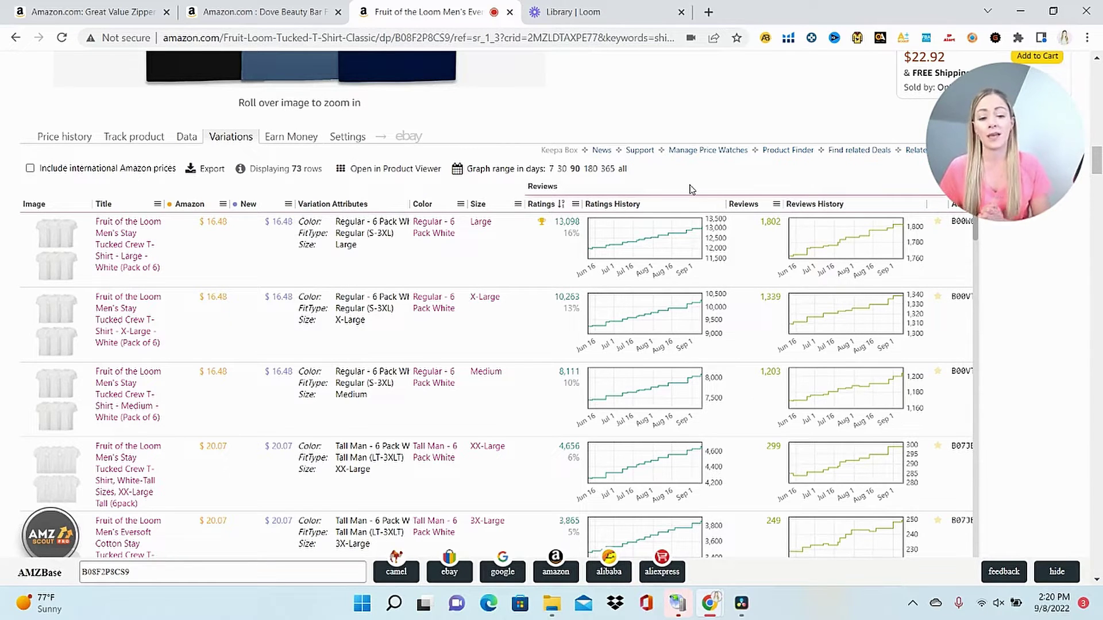
left_click(565, 205)
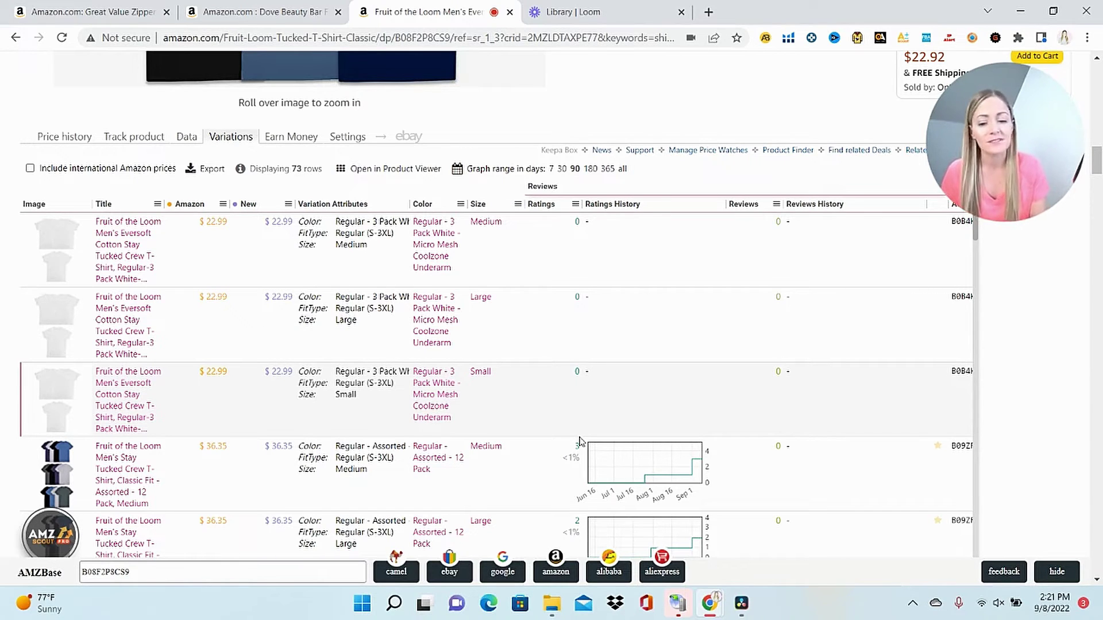
left_click(543, 206)
left_click(543, 205)
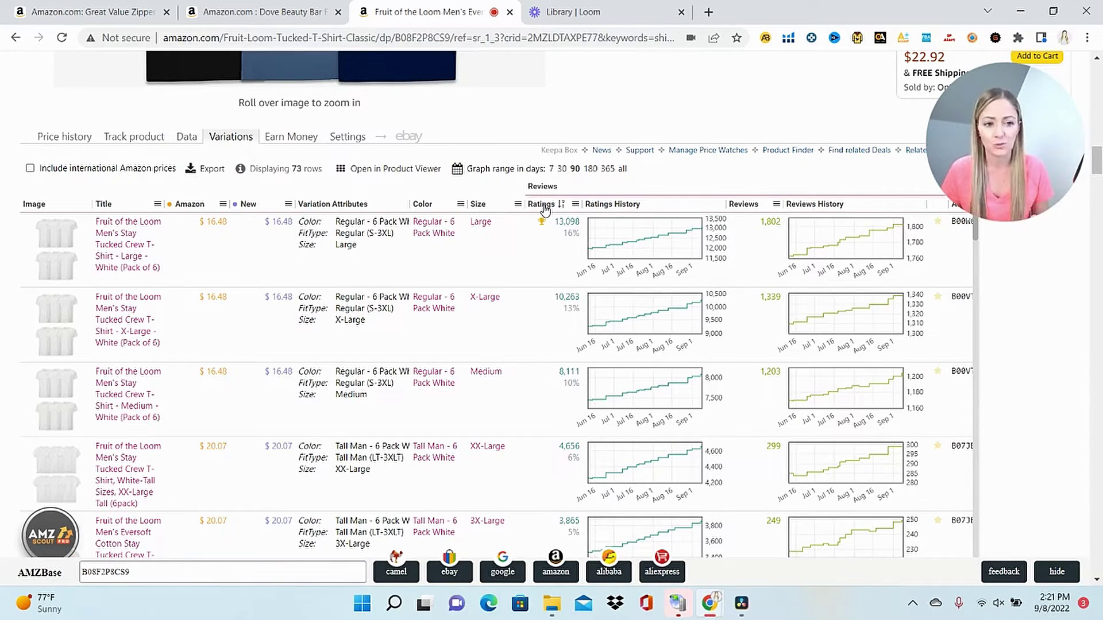
Close the T-shirt page and set the Dove Beauty Bar's price history chart to a 3 Months range.
key("ctrl+w")
scroll(1099, 146, "down", 6)
left_click_drag(1099, 147, 1100, 188)
left_click(979, 461)
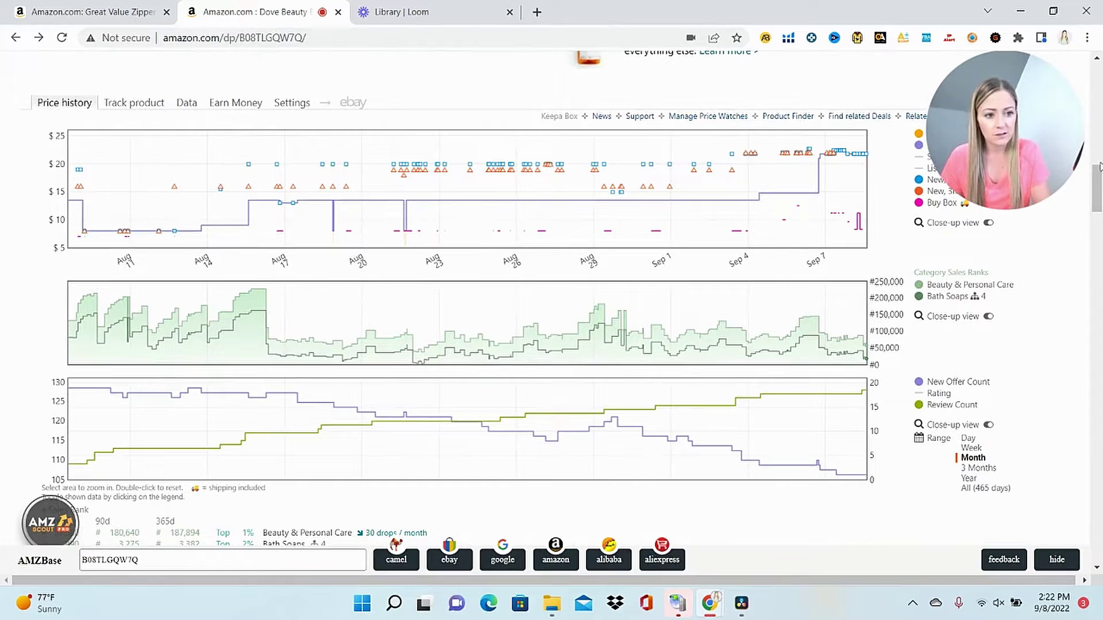
scroll(189, 201, "down", 1)
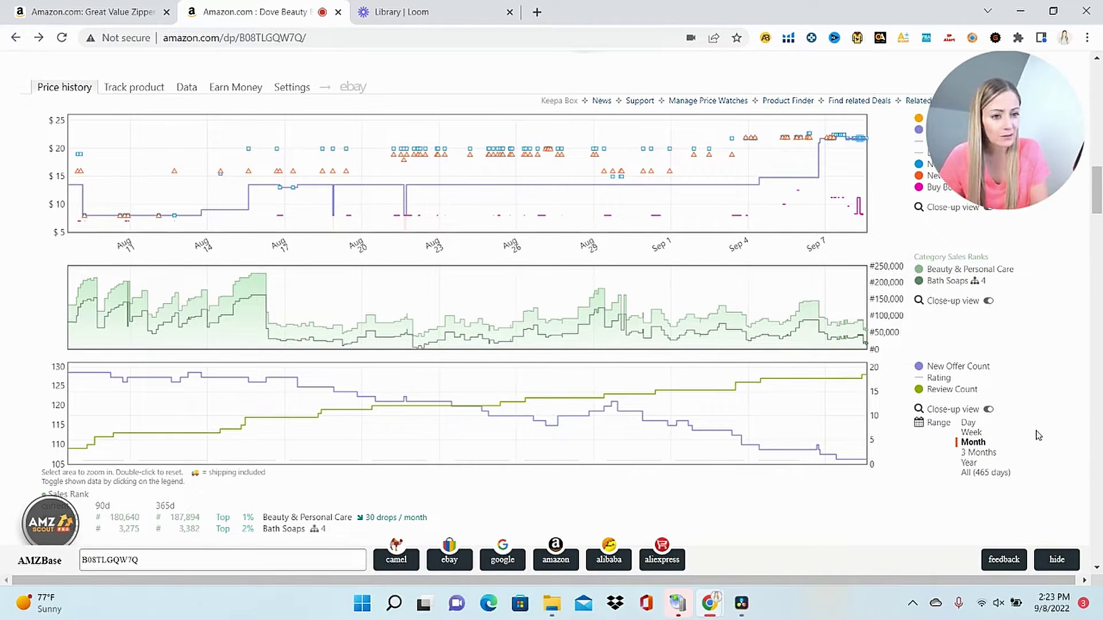
left_click(979, 452)
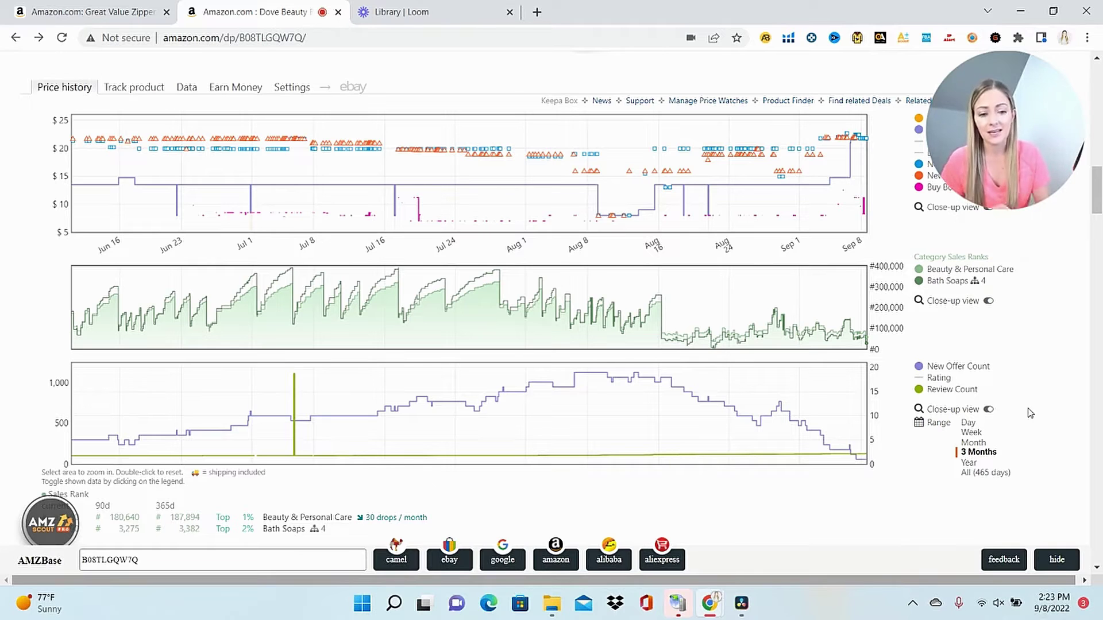
Set the Dove Beauty Bar's cost price to $6.00 in the SellerAmp profit calculator.
mouse_move(850, 162)
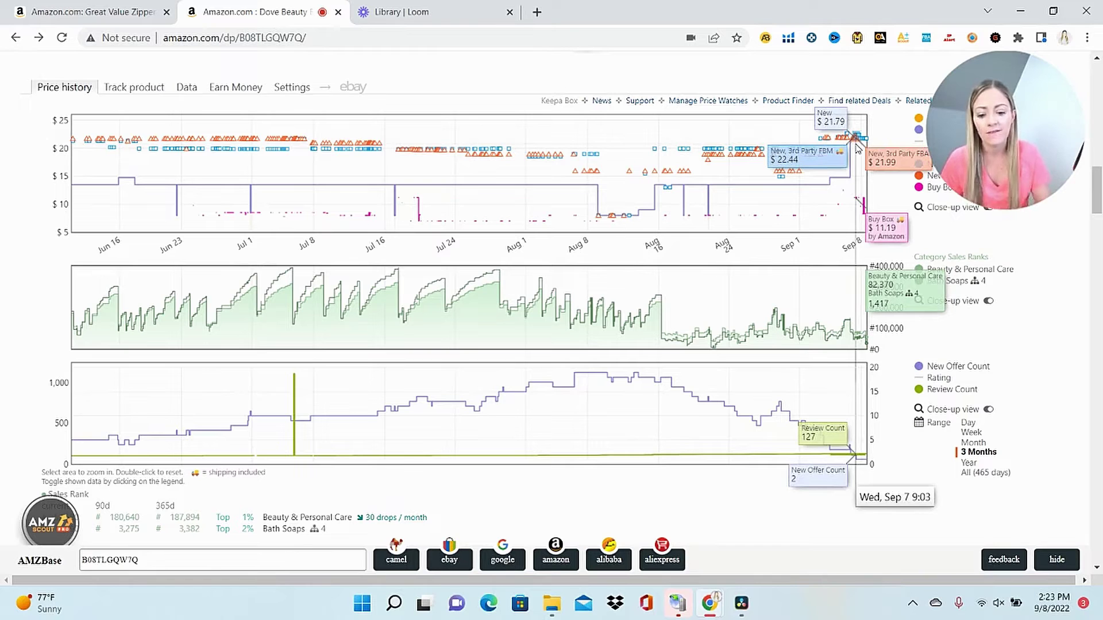
scroll(983, 343, "up", 10)
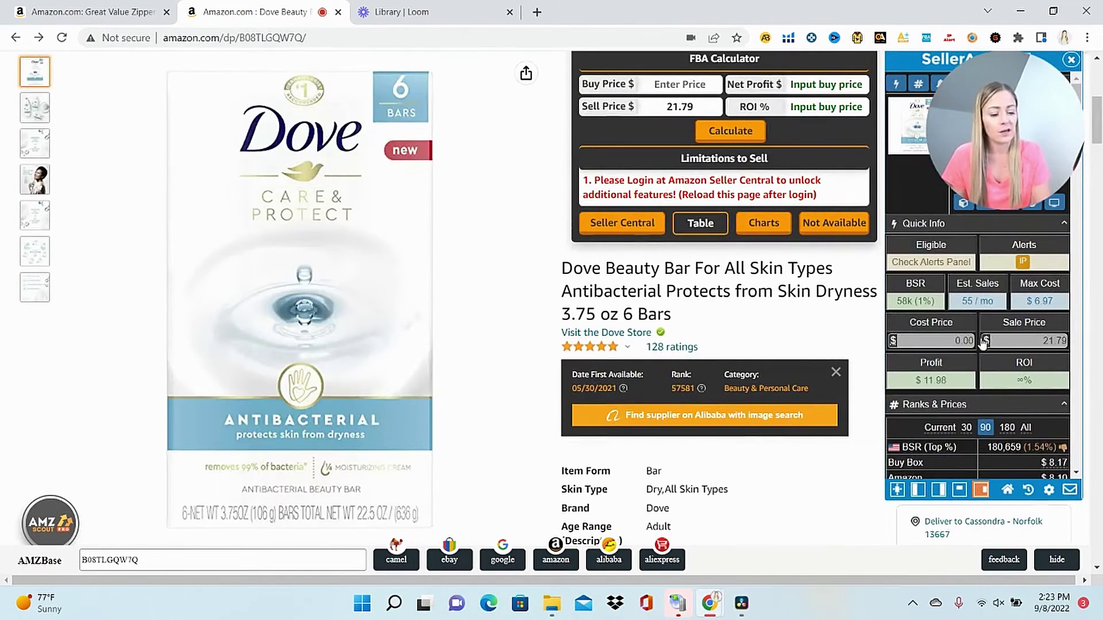
left_click(958, 340)
type("6")
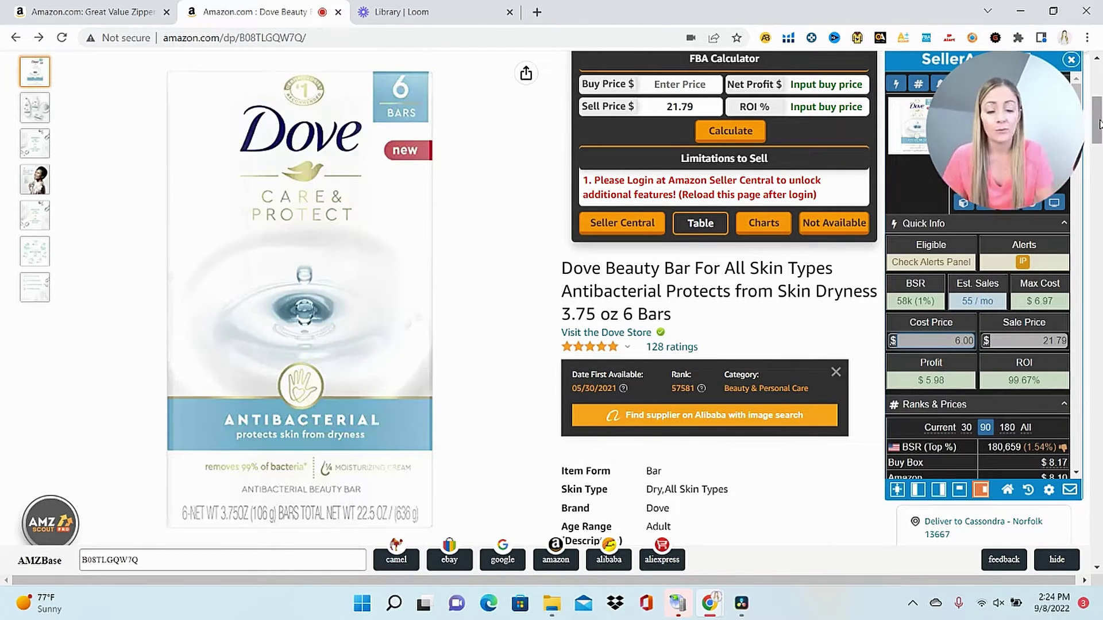
Check the Dove Beauty Bar's latest prices in its price history, and set the chart range to Year.
left_click_drag(1098, 123, 1100, 193)
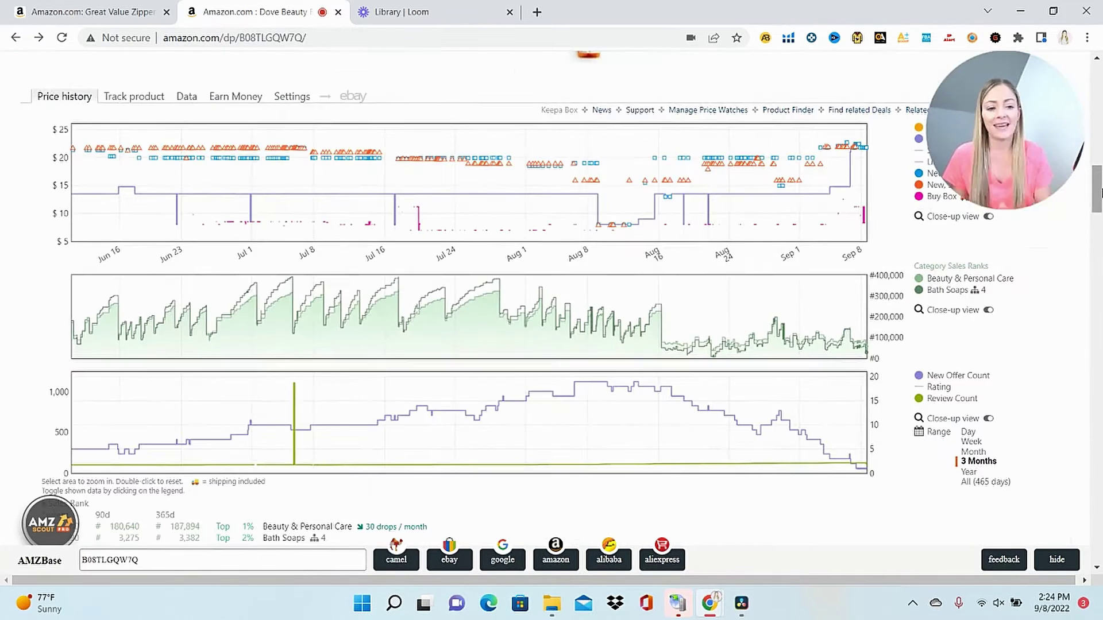
mouse_move(858, 183)
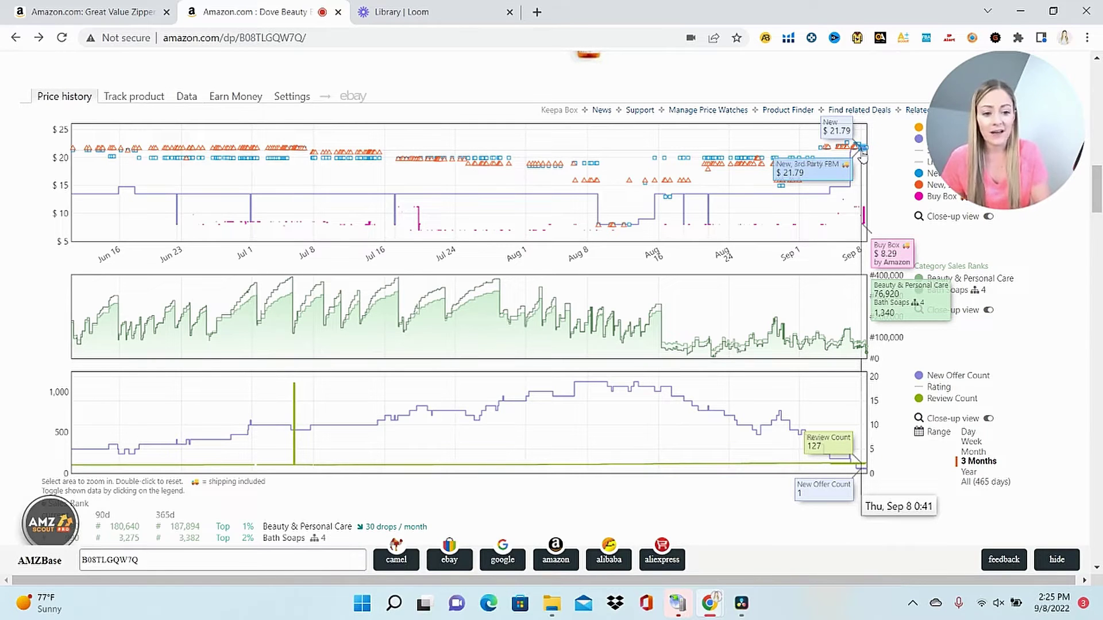
left_click(969, 472)
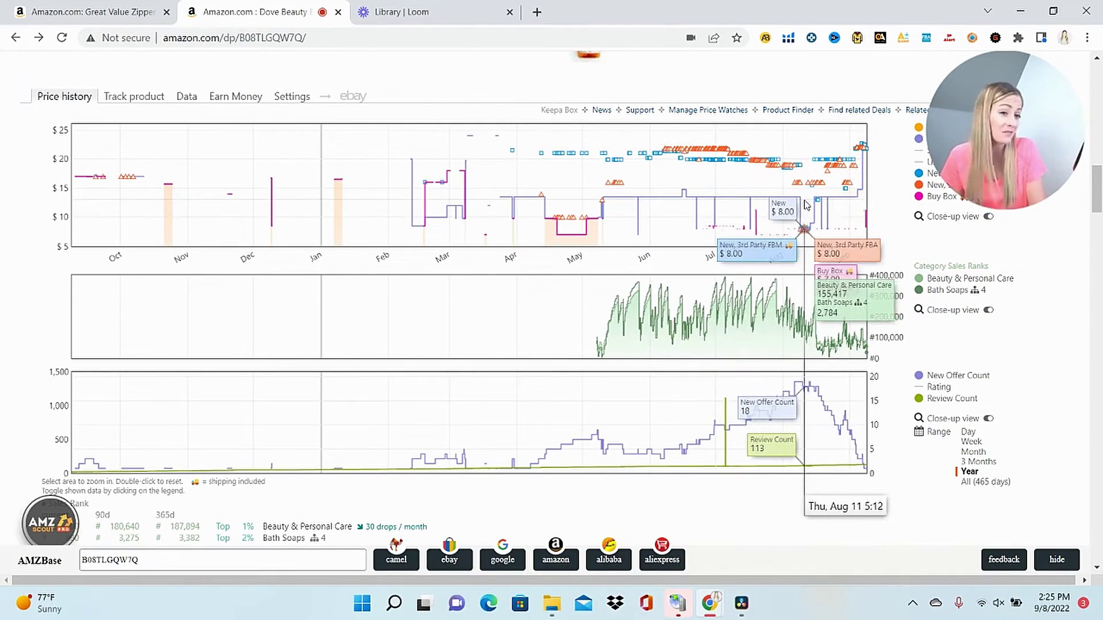
Set the Dove Beauty Bar's sale price to $15.00 in the SellerAmp profit calculator.
left_click_drag(1097, 190, 1099, 122)
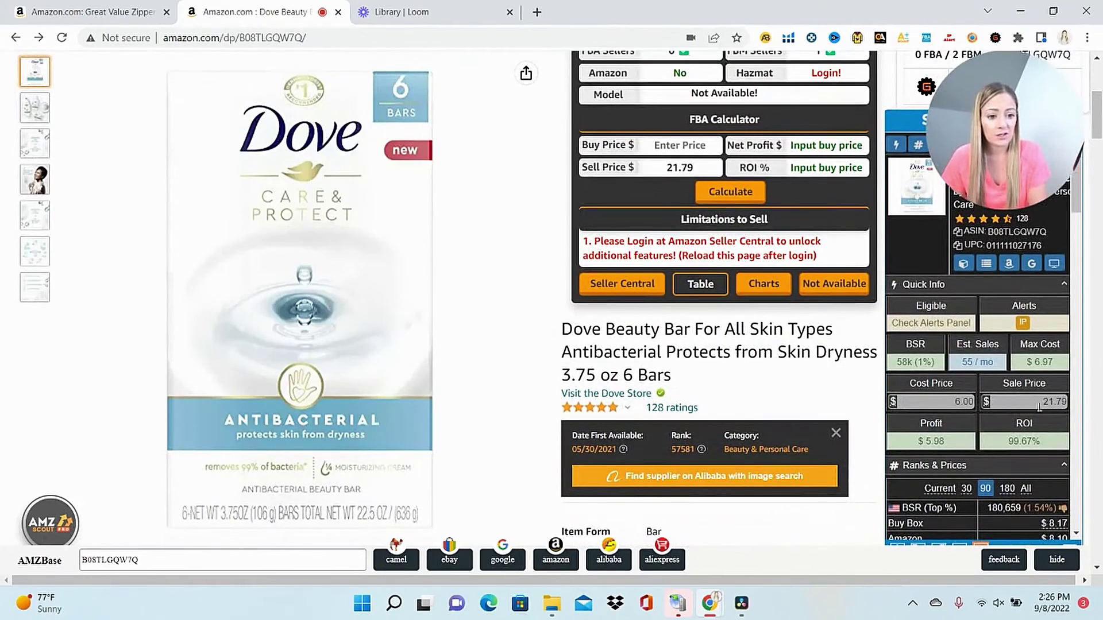
double_click(1062, 403)
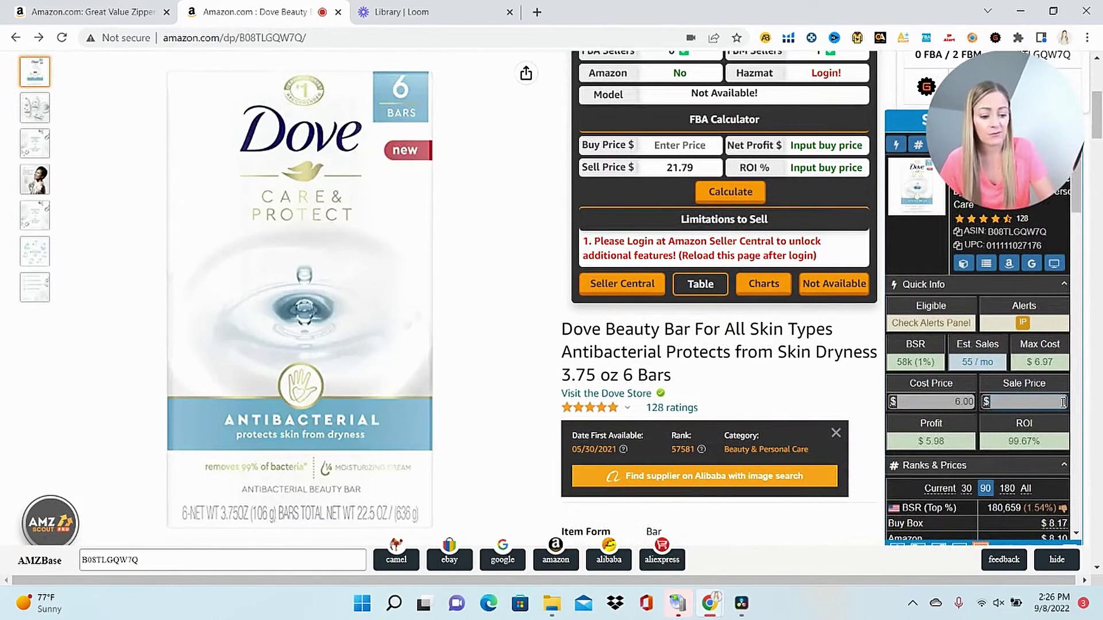
type("15")
key("Return")
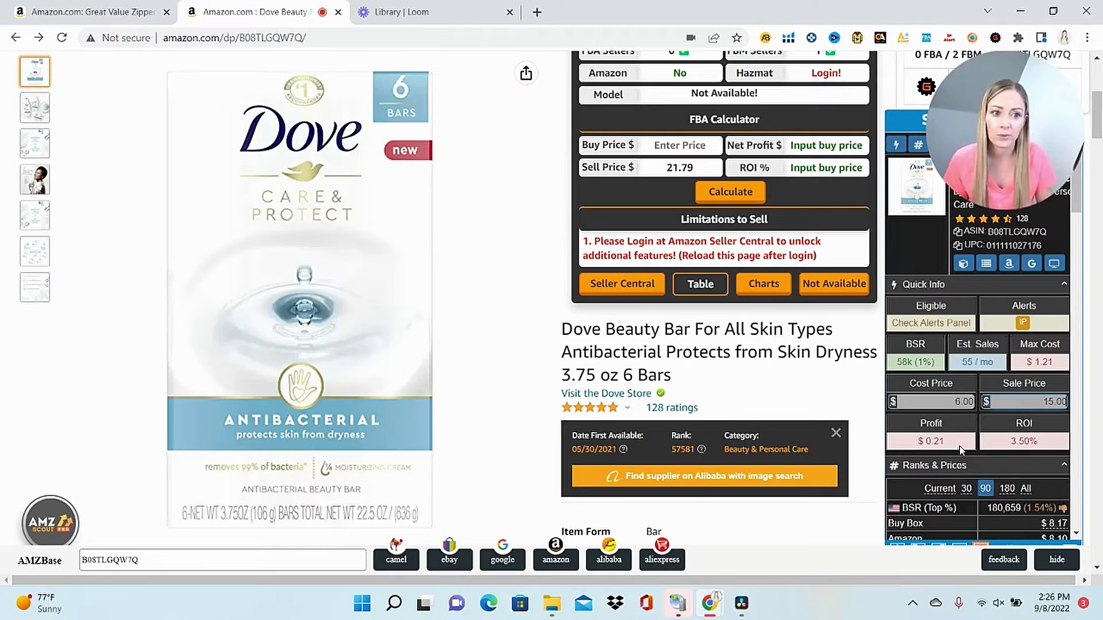
Review the Dove Beauty Bar's Product Details down to the Buy Box averages, and bring up its list of seller offers.
left_click_drag(1096, 114, 1101, 185)
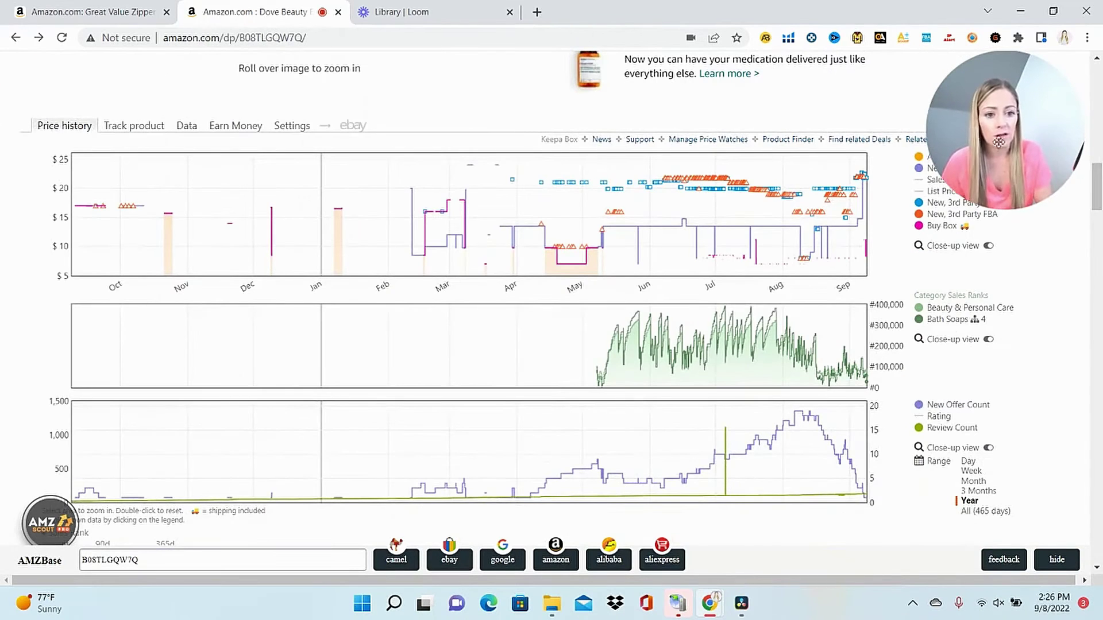
mouse_move(865, 183)
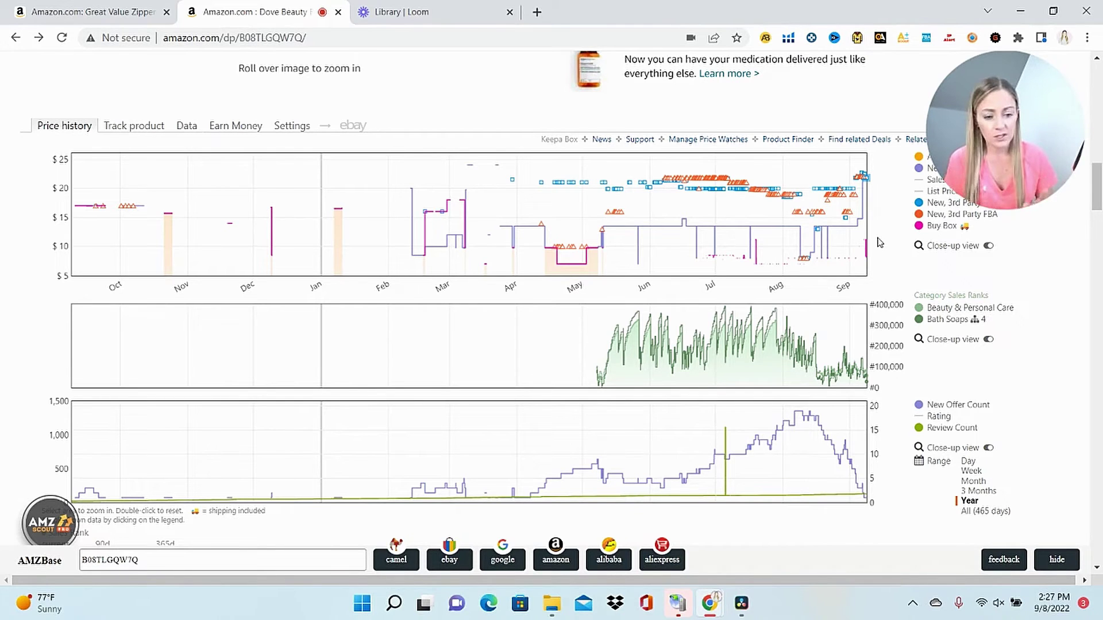
left_click(184, 126)
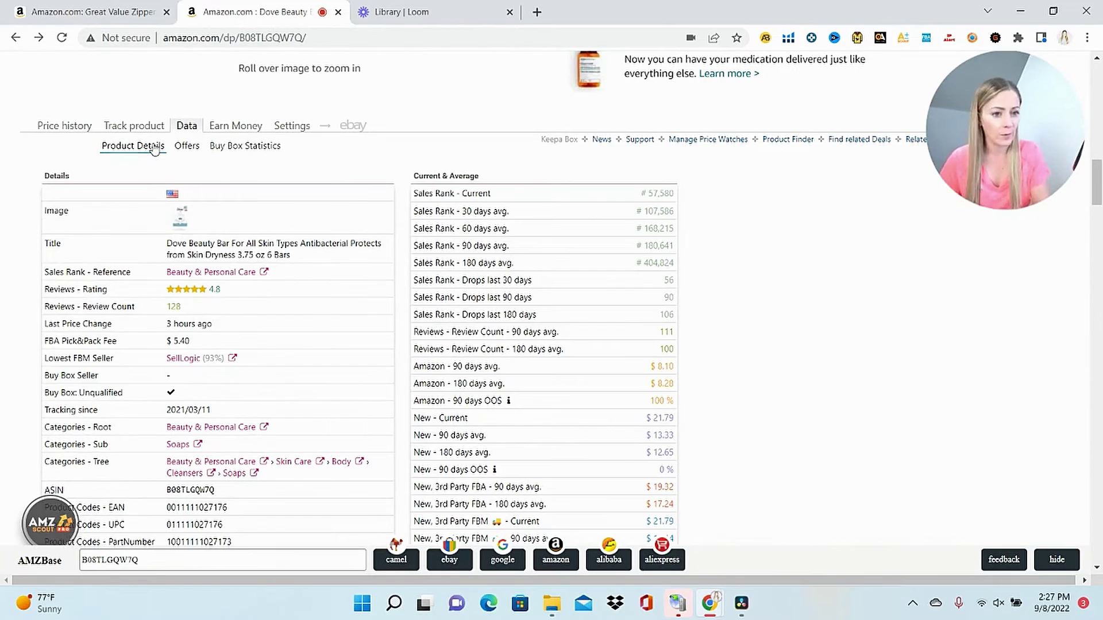
scroll(1100, 205, "down", 3)
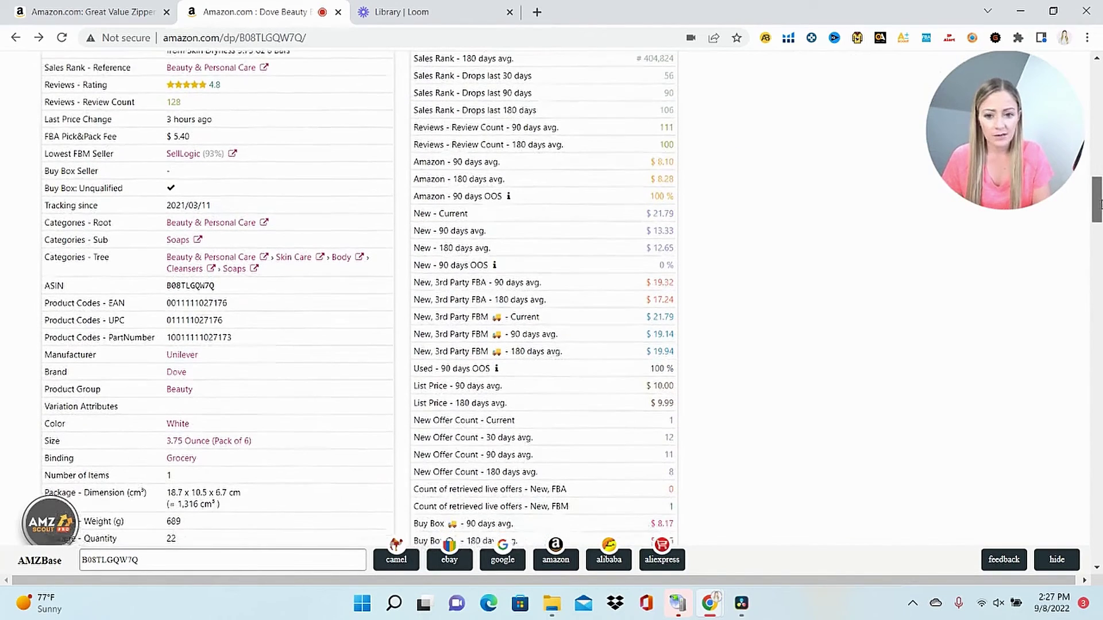
scroll(1101, 205, "down", 2)
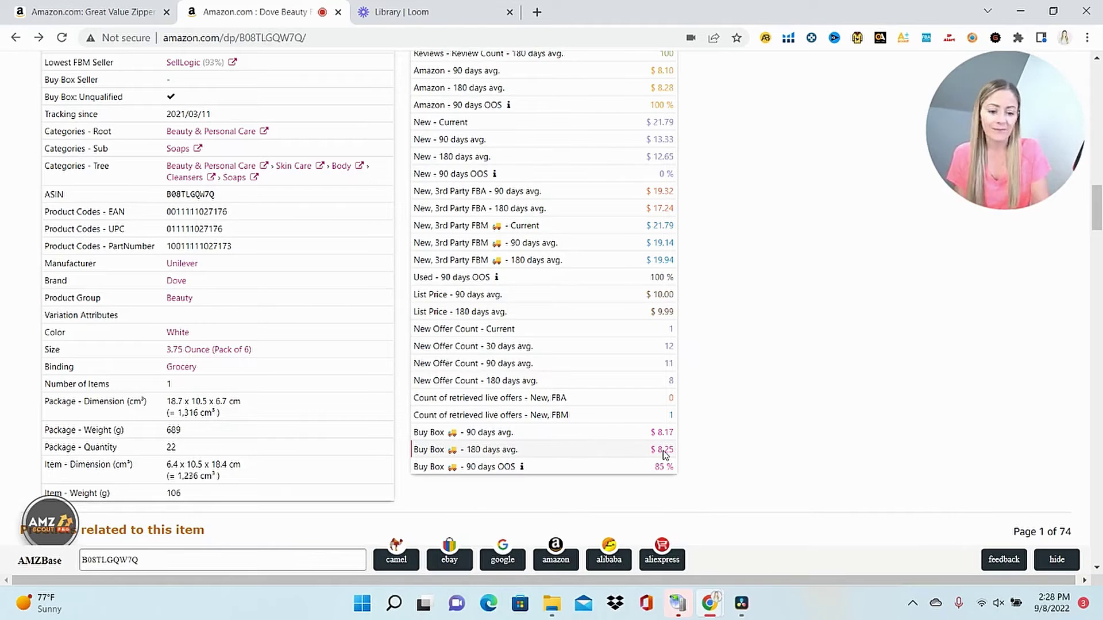
scroll(665, 455, "up", 5)
left_click(227, 210)
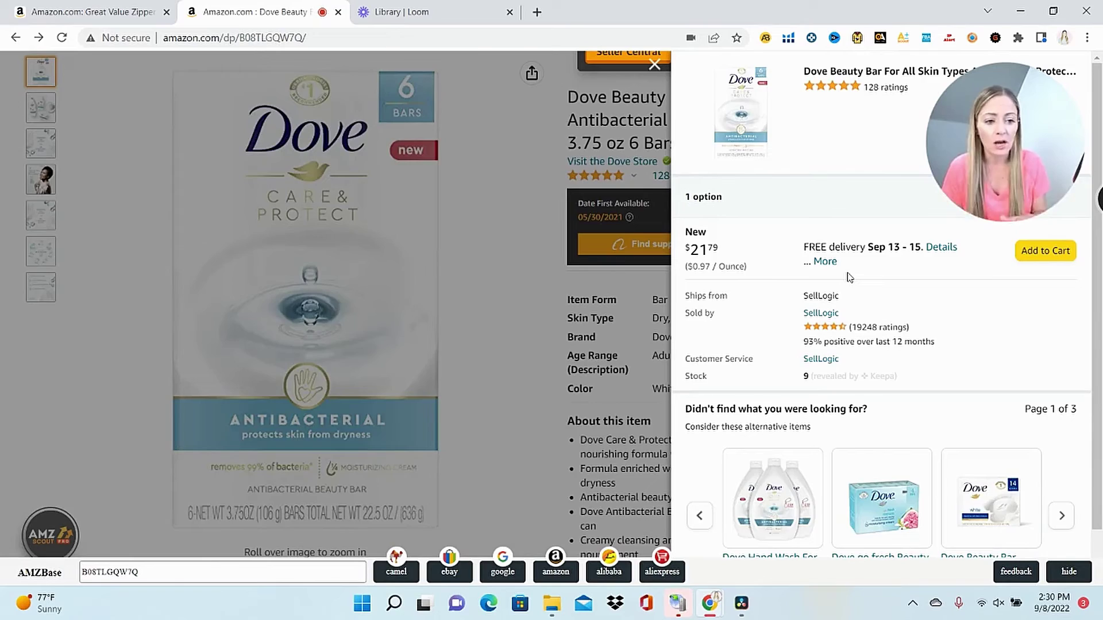
Close the Dove page and bring up the price history chart of the Great Value zipper snack bags.
key("ctrl+w")
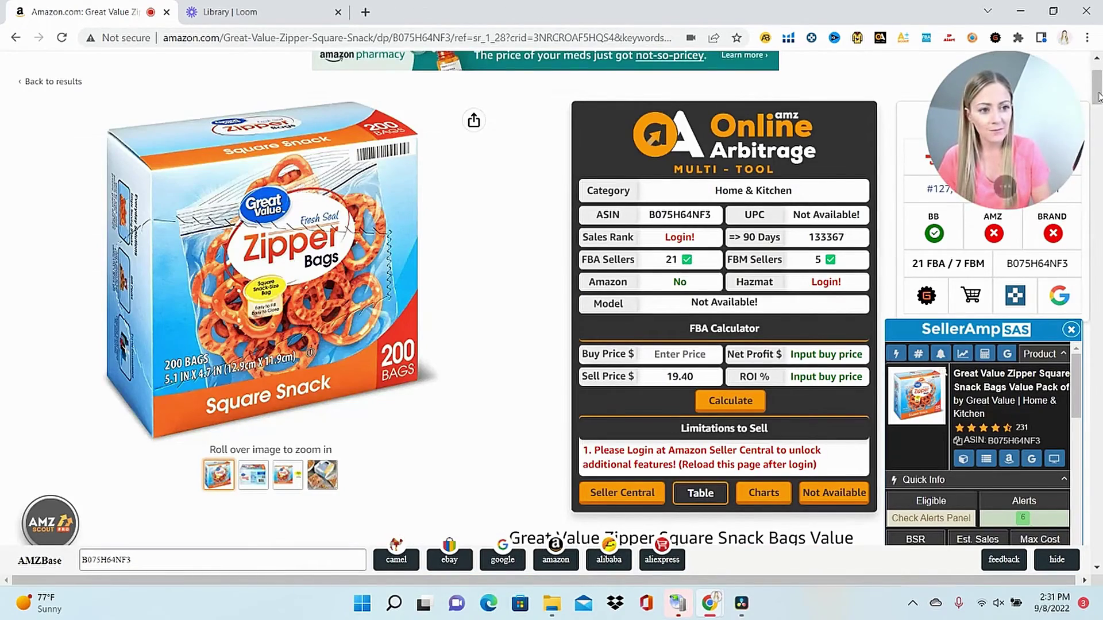
scroll(552, 287, "down", 15)
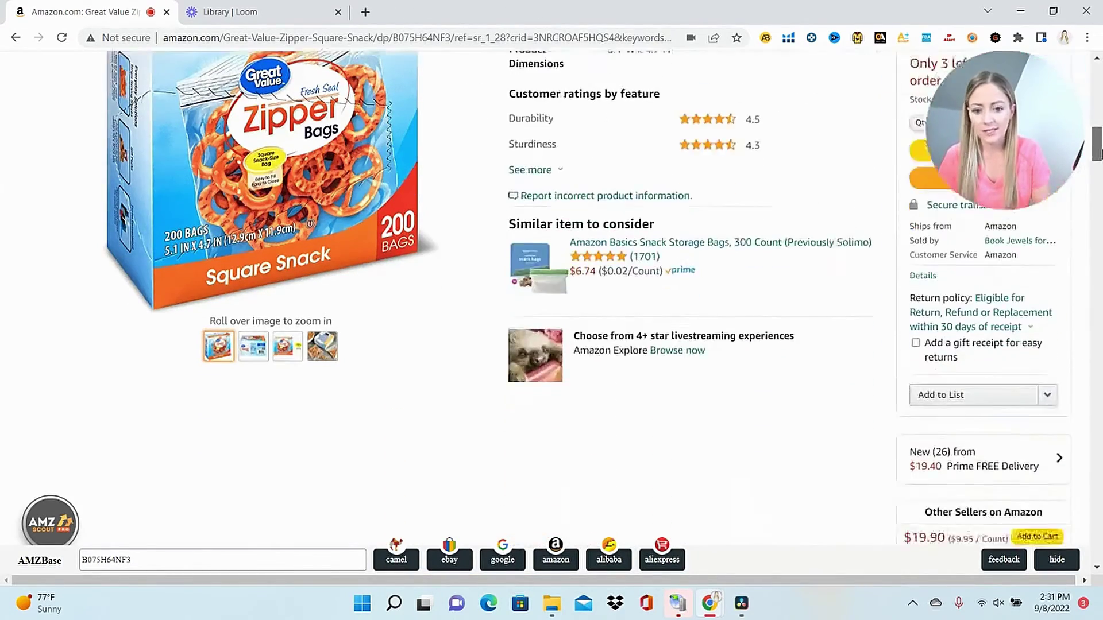
left_click_drag(1096, 171, 1094, 141)
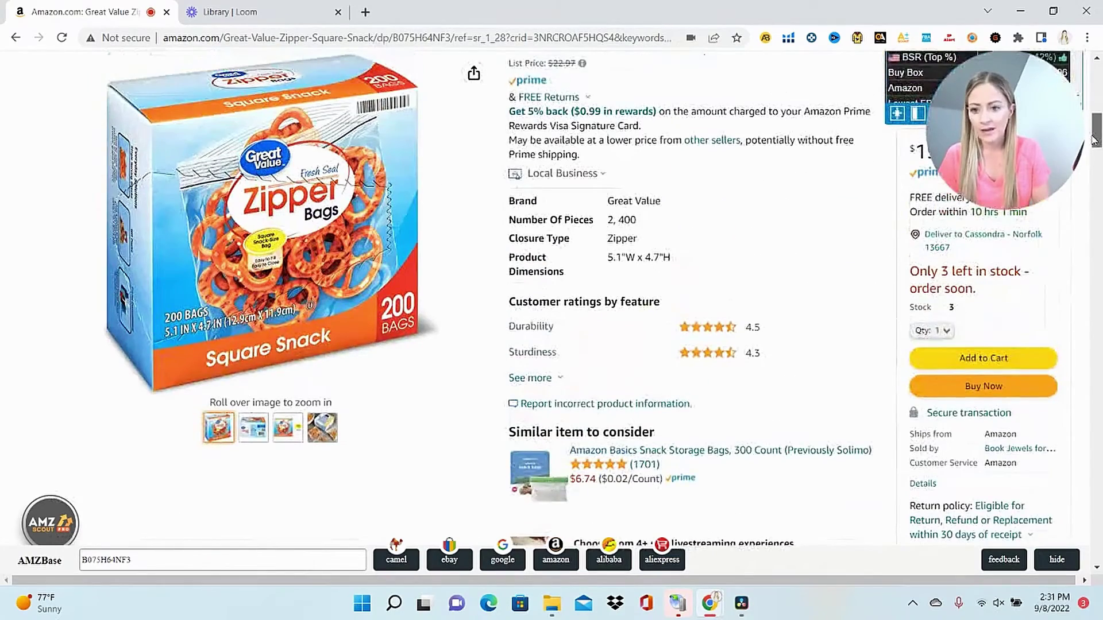
scroll(348, 320, "down", 12)
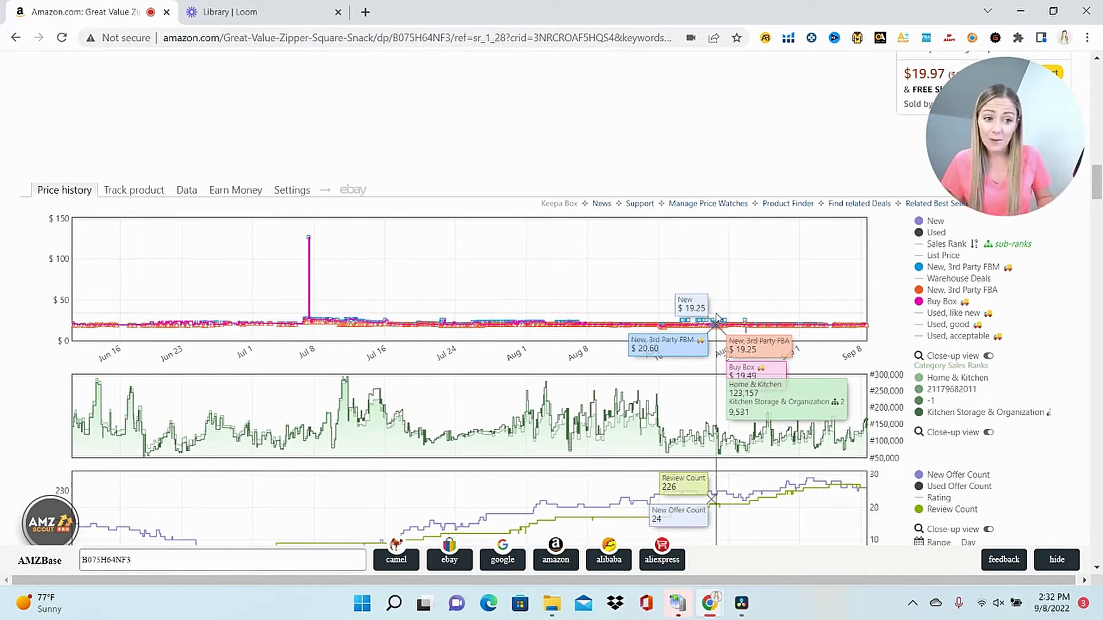
Set the zipper bags' price history chart to the Year range and examine price, sales rank and offer count.
scroll(716, 316, "down", 2)
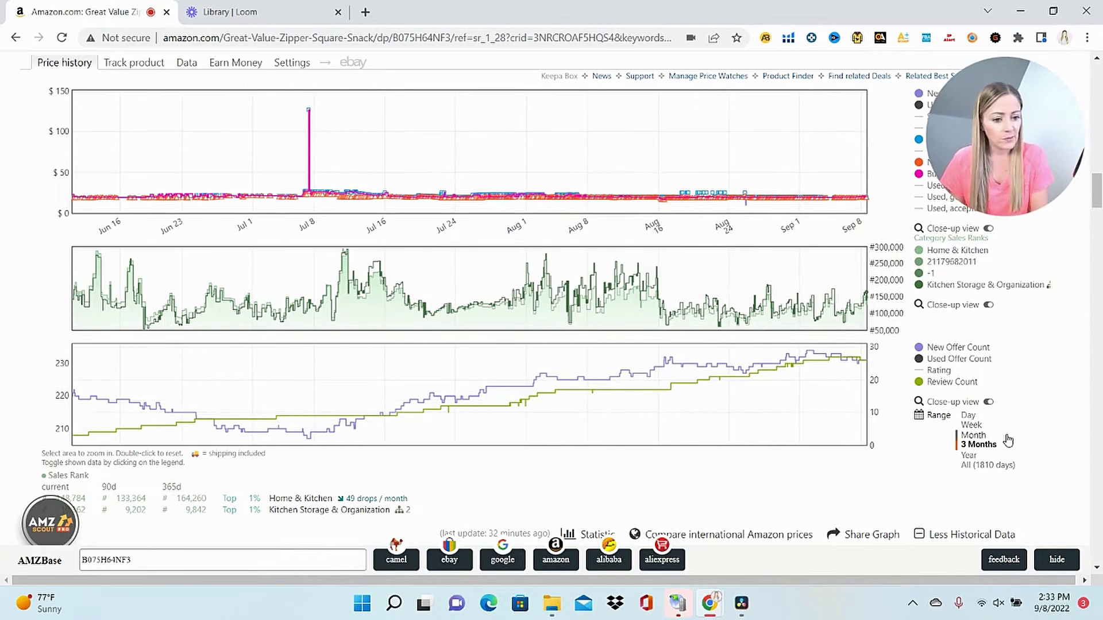
left_click(970, 457)
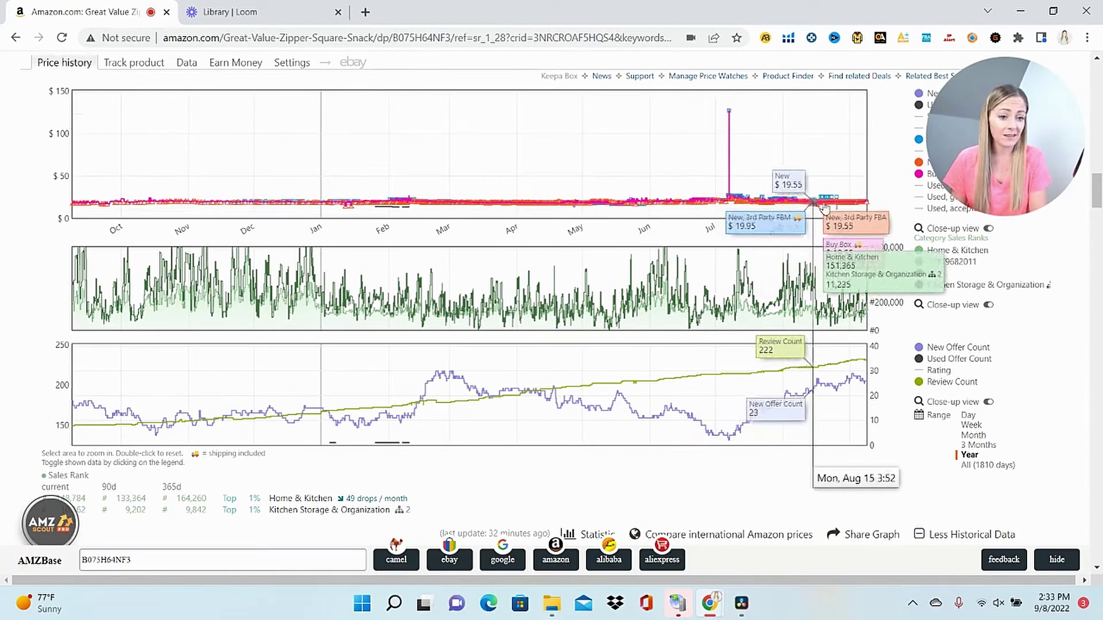
scroll(689, 241, "up", 1)
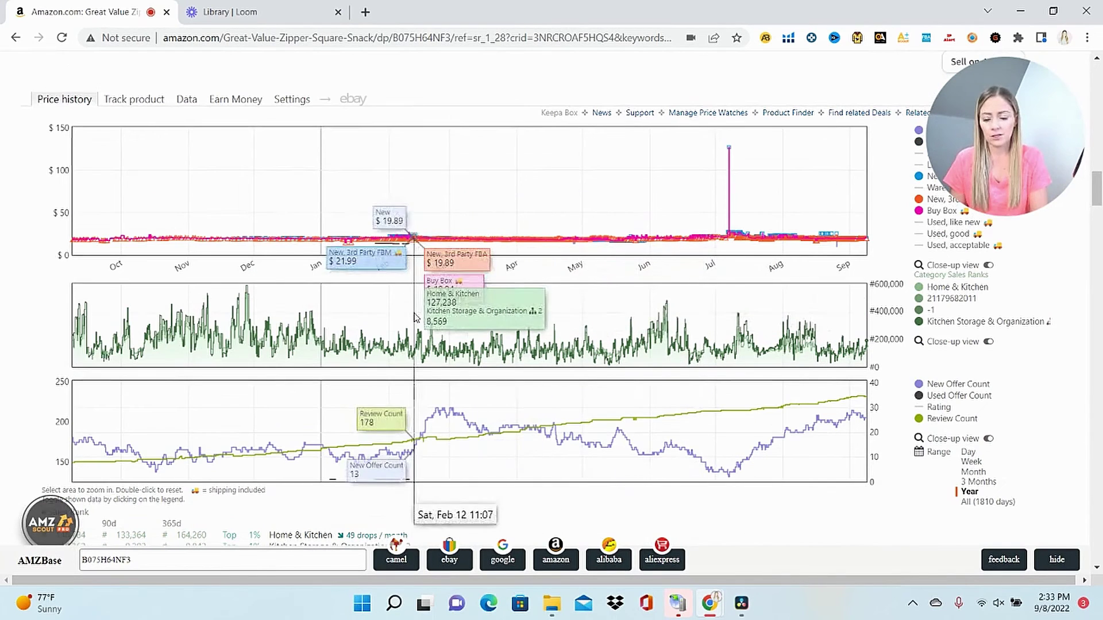
Open the zipper bags' Keepa Offers data and examine the Blessings Emporium offer across to its First seen column.
left_click(192, 101)
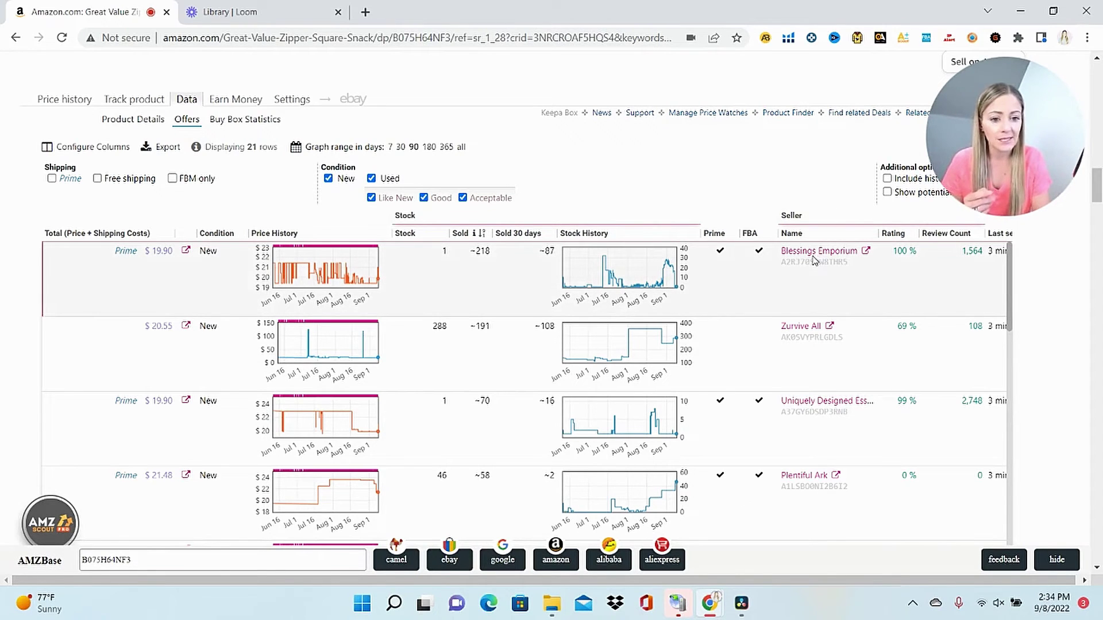
left_click(752, 293)
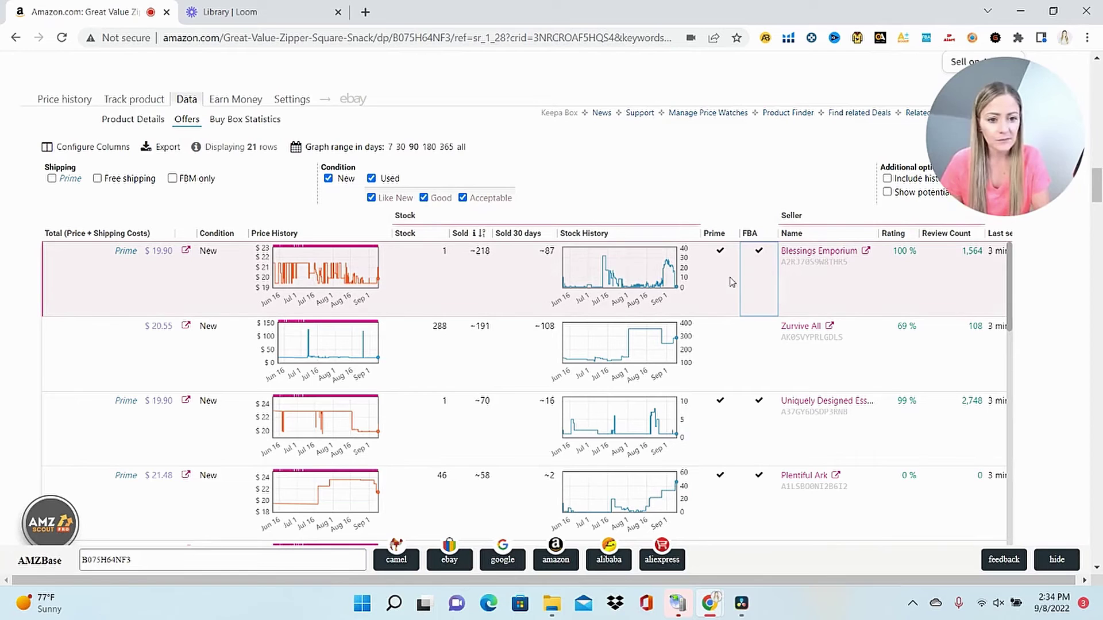
key("Right")
key("Right")
key("Right")
key("Right")
key("Right")
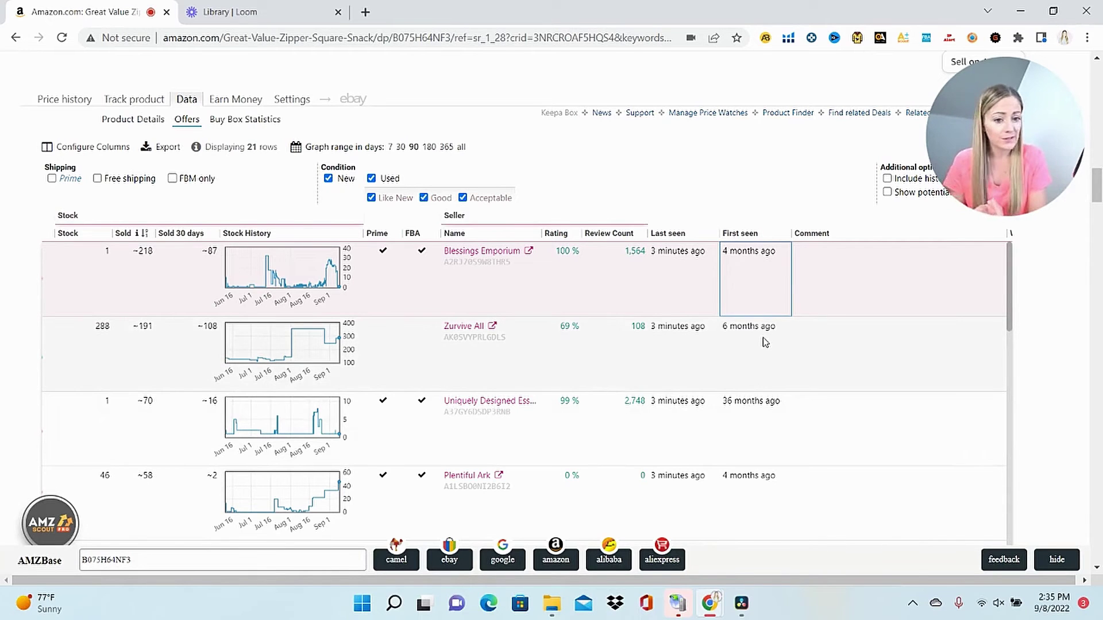
Examine the Uniquely Designed Essentials offer from its First seen date back through review count and rating to the seller name.
left_click(756, 421)
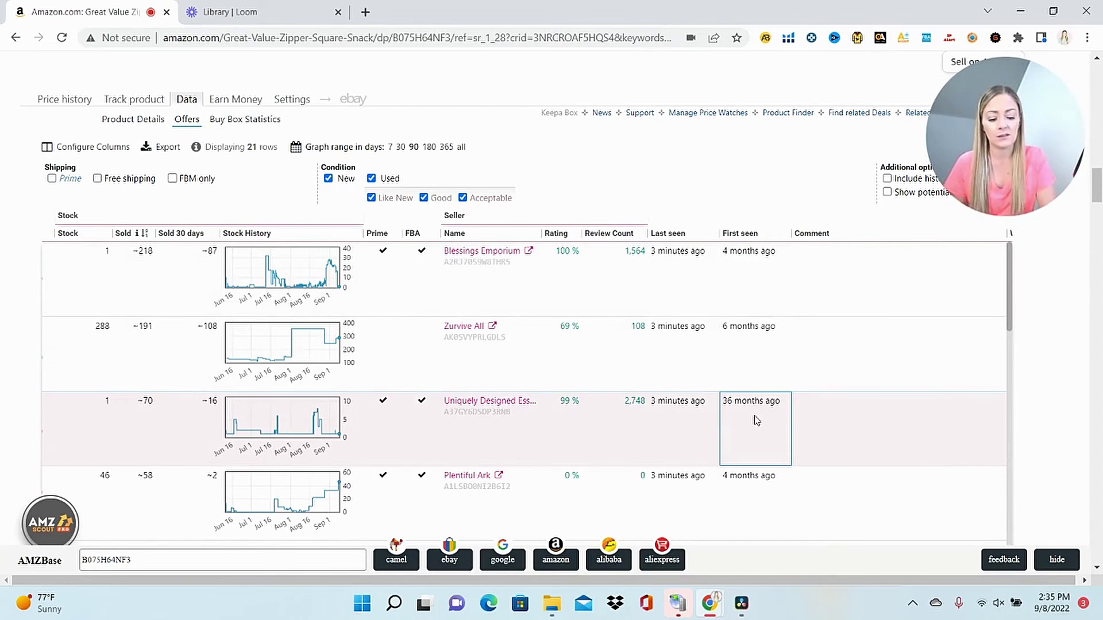
key("Left")
key("Left")
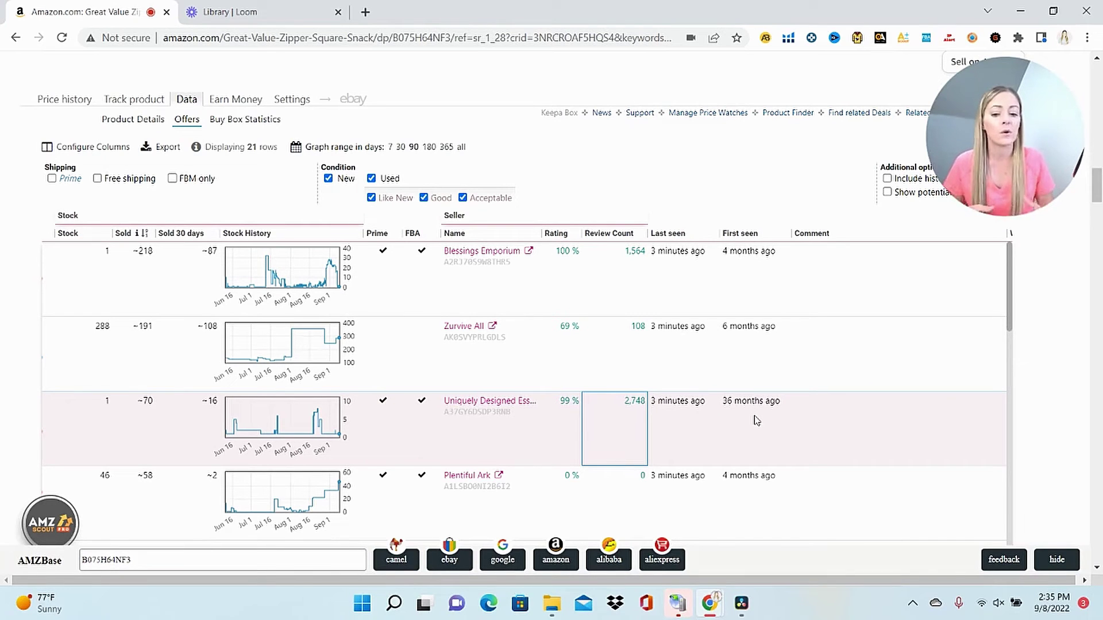
key("Left")
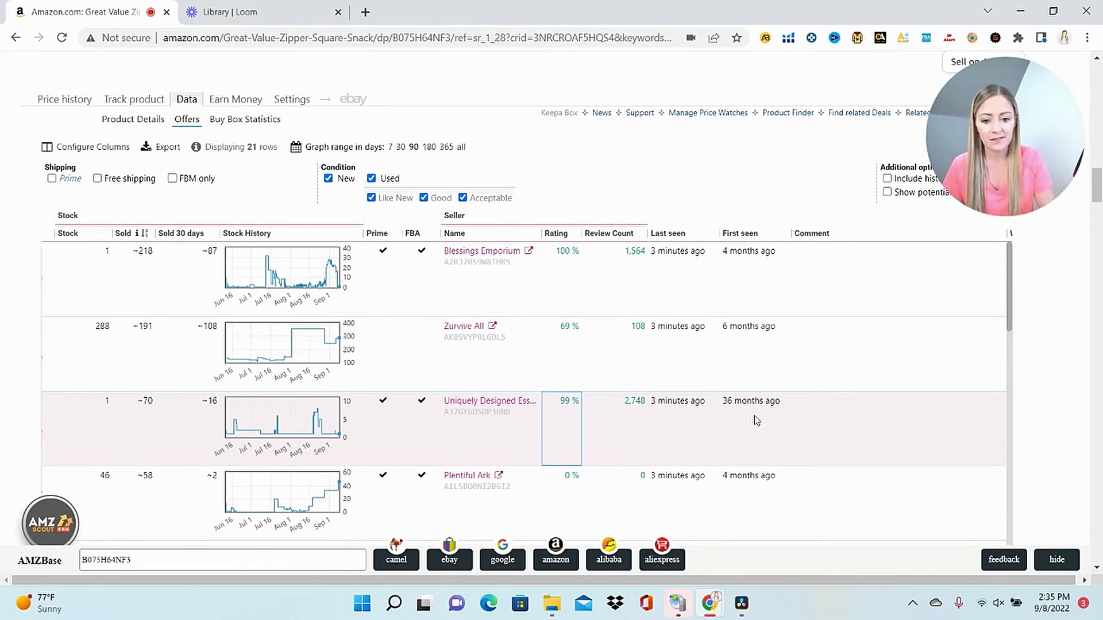
key("Left")
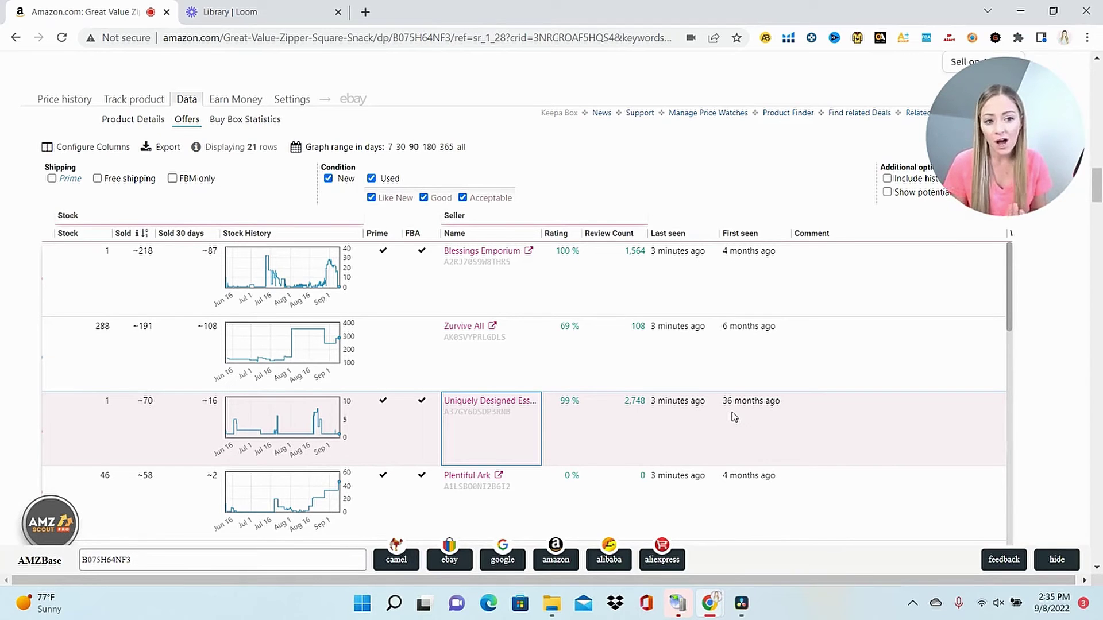
Open the Keepa seller overview of Uniquely Designed Essentials and review its category and brand listing statistics.
left_click(519, 404)
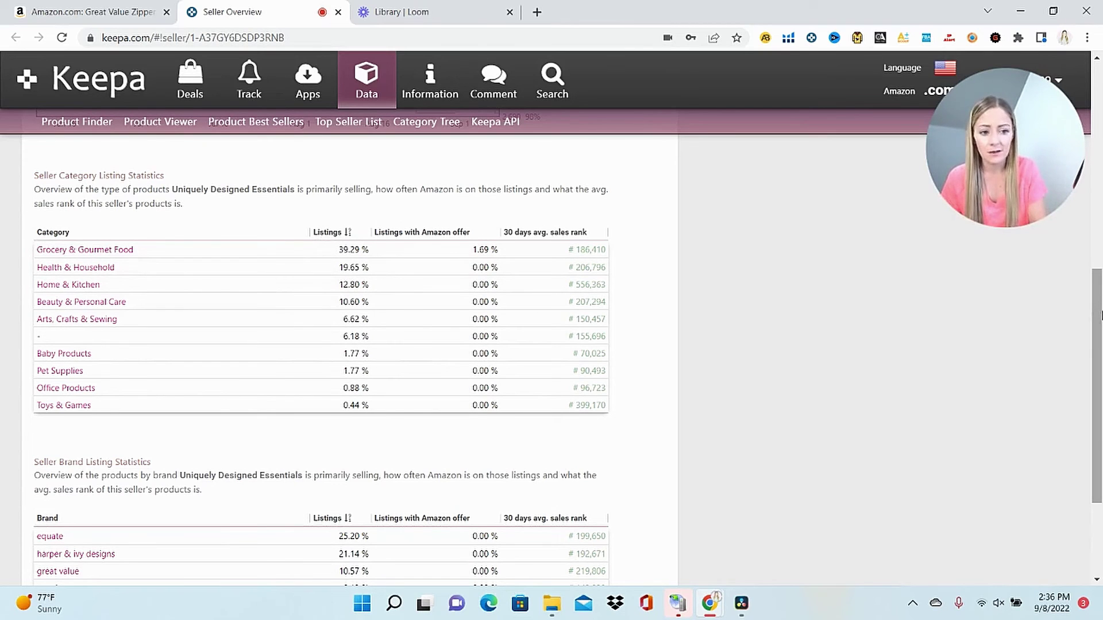
left_click_drag(1097, 320, 1101, 415)
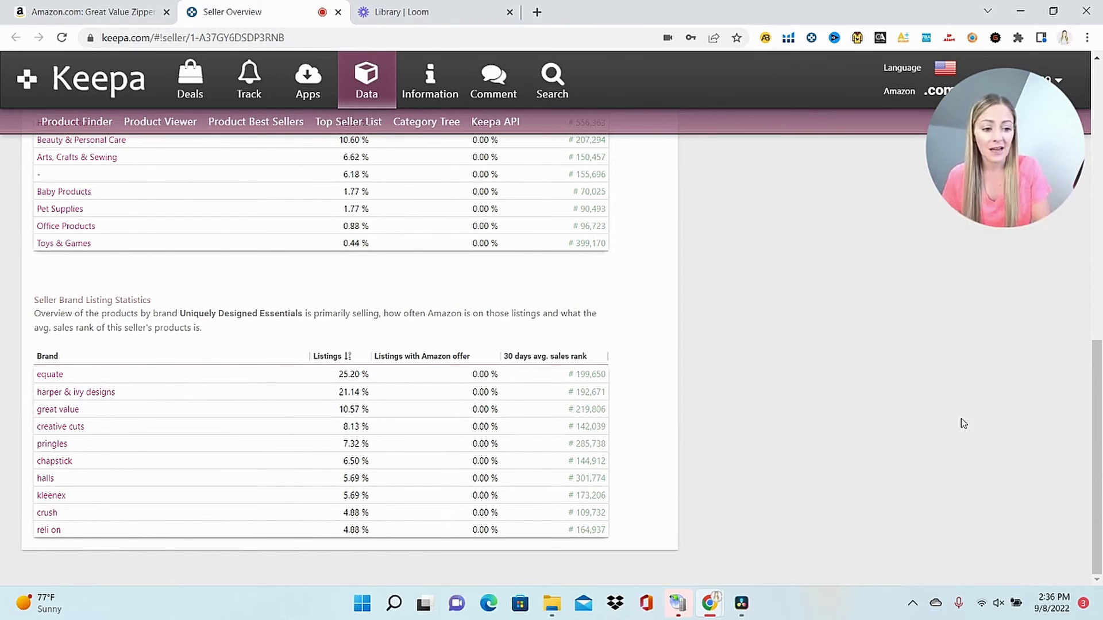
left_click_drag(1098, 509, 1098, 230)
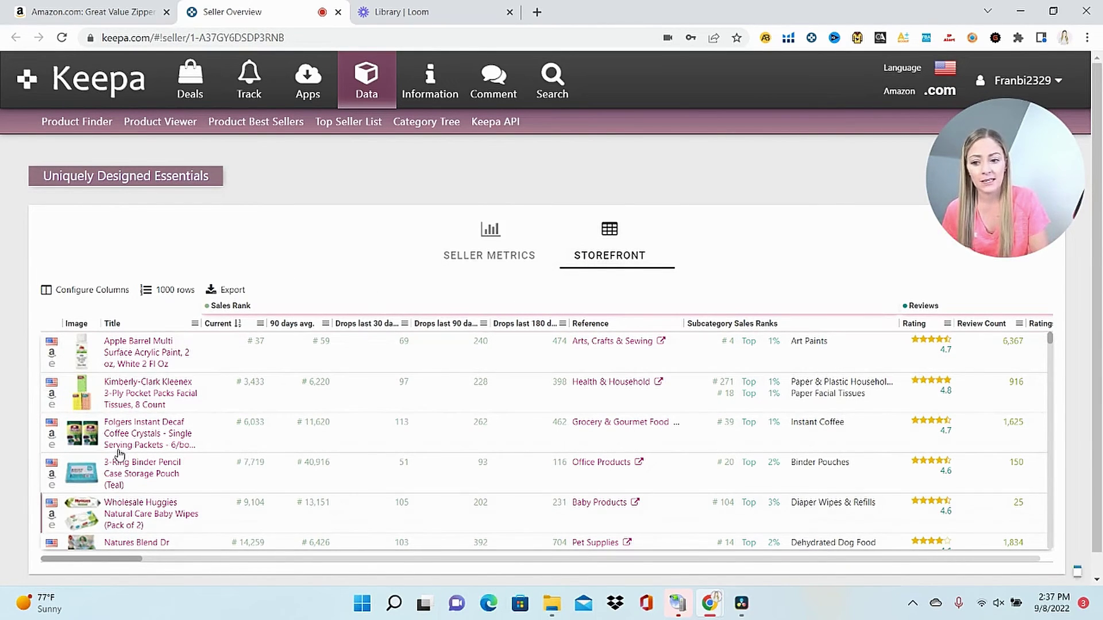
Export only the ASINs from the Uniquely Designed Essentials storefront as CSV and open the exported file in Excel.
mouse_move(1050, 338)
left_mouse_down()
mouse_move(1068, 407)
mouse_move(1062, 320)
left_mouse_up()
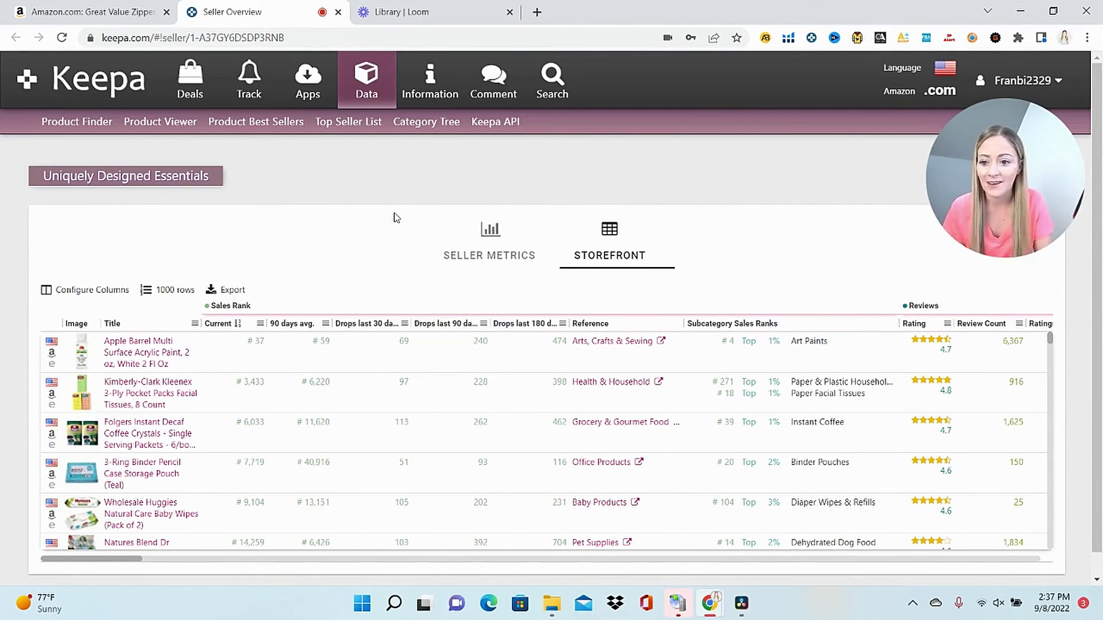
left_click(230, 291)
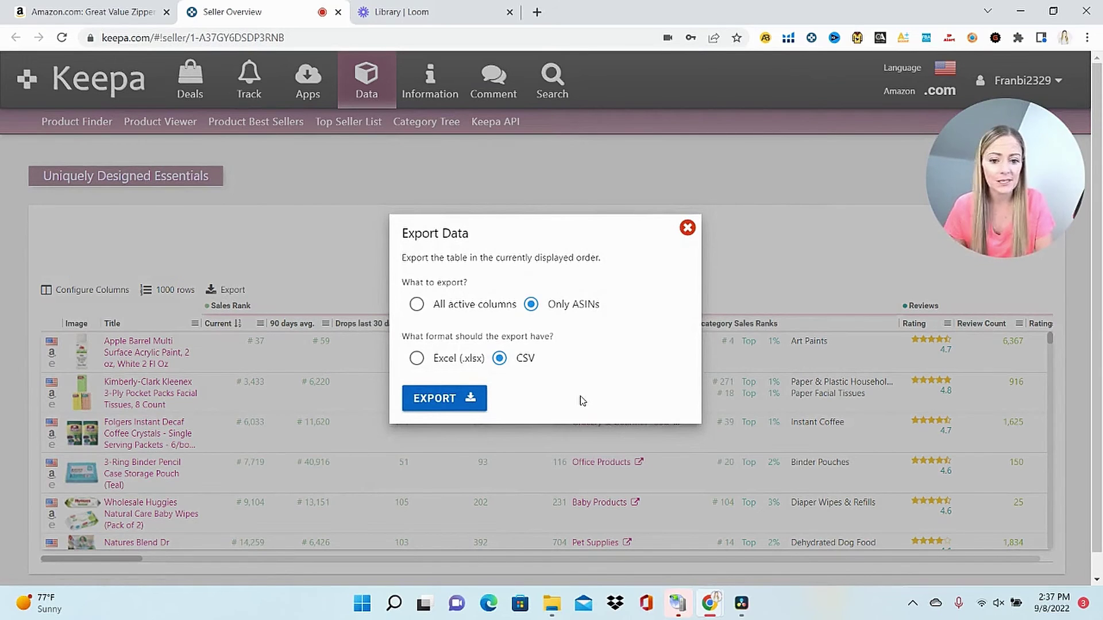
left_click(444, 399)
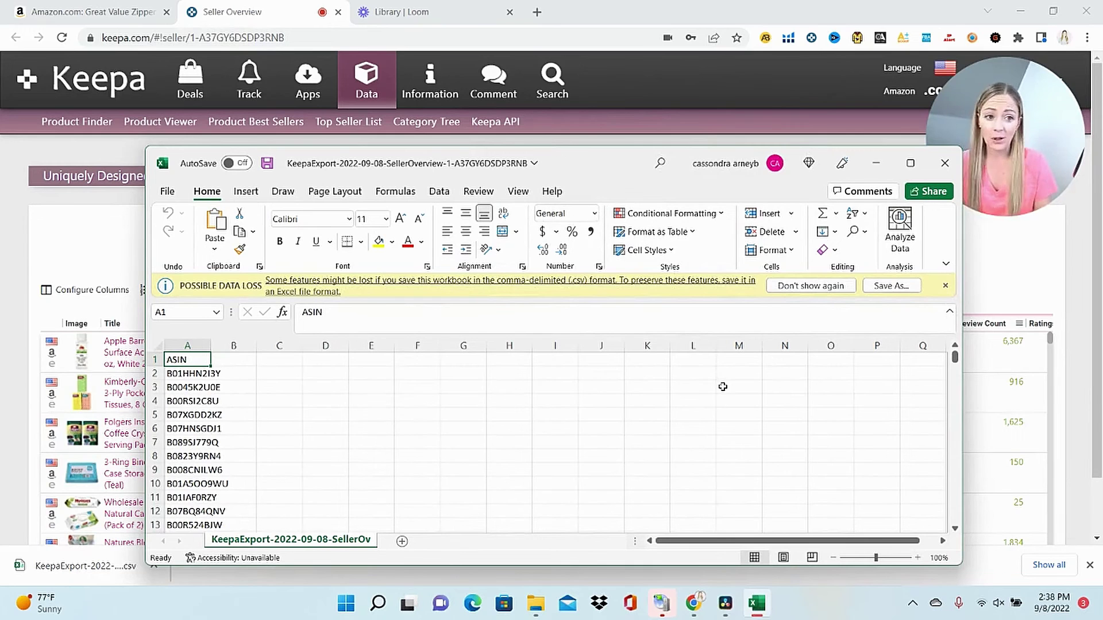
Save the exported ASIN list in Downloads as a CSV UTF-8 file named Arbitrage Storefront GV.
left_click(890, 286)
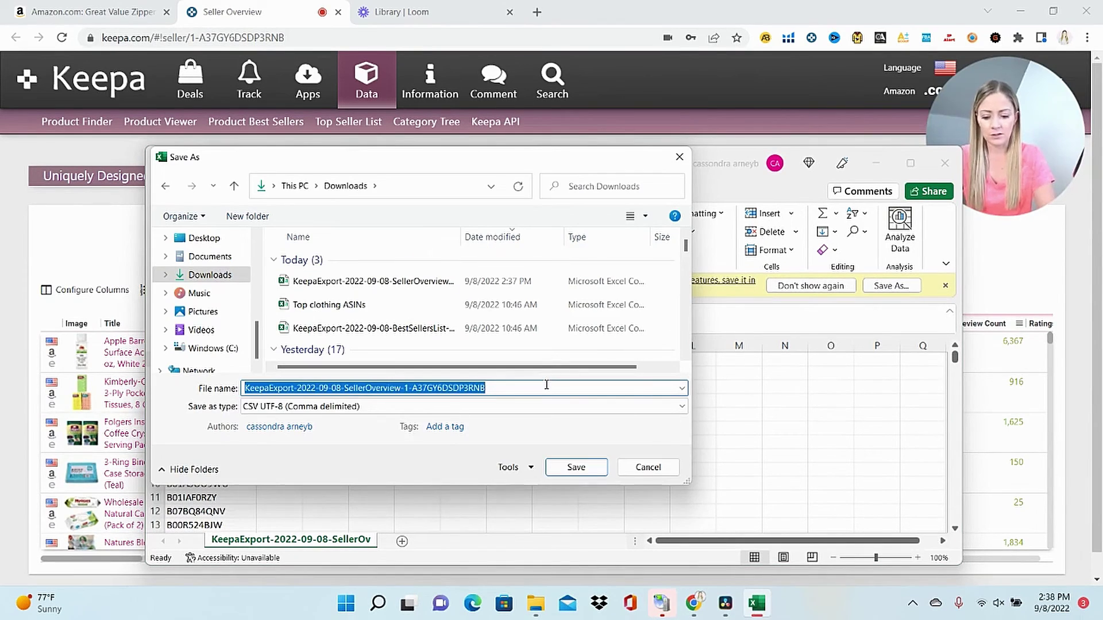
type("Arbitrage Storefront")
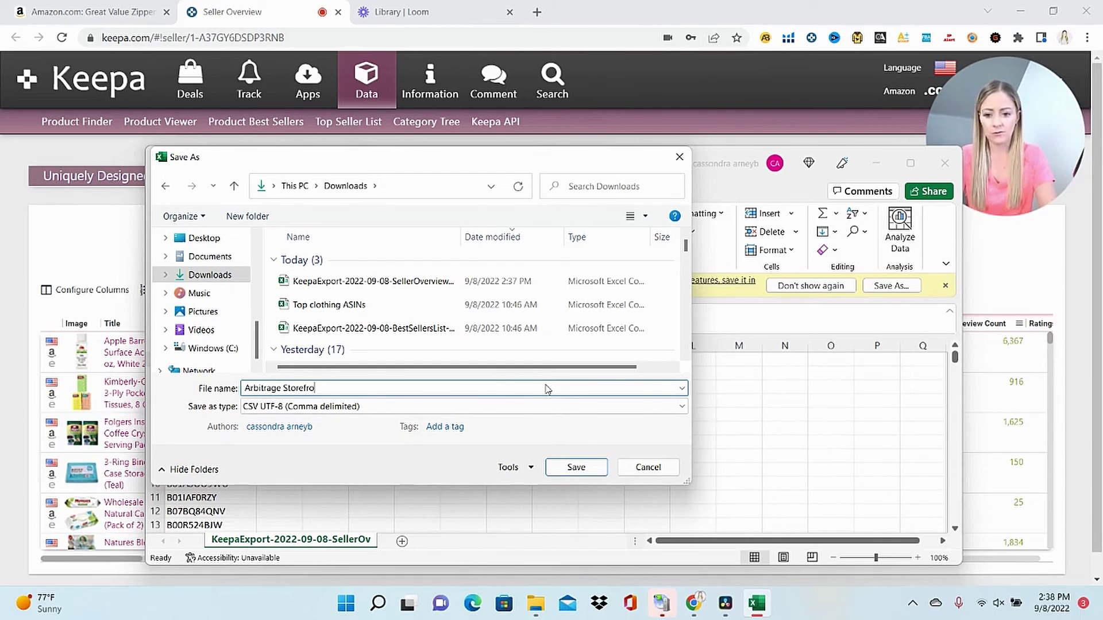
type(" GV")
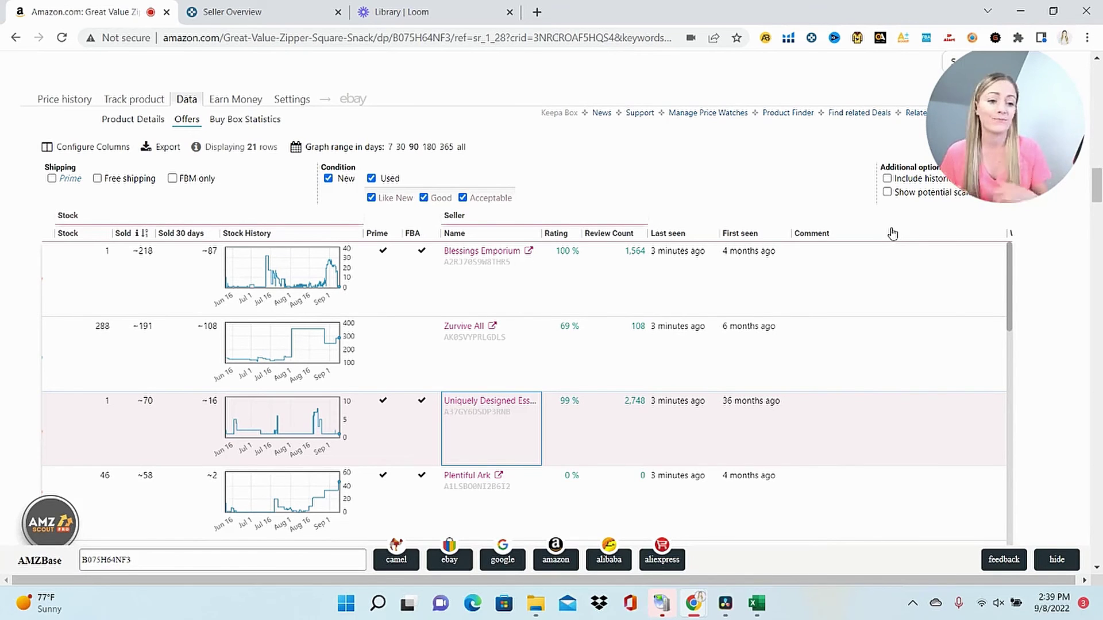
Open the zipper bags' Keepa Buy Box Statistics and examine sellers' win percentages and last-won times, including those for Book Jewels for Children Book Store.
left_click(245, 120)
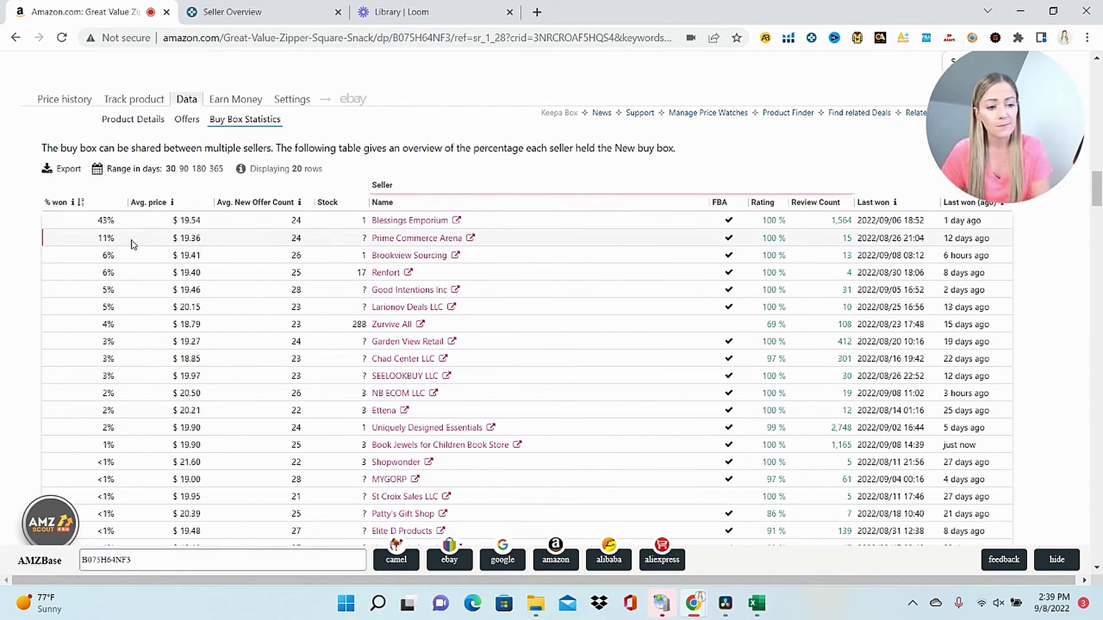
left_click_drag(1097, 200, 1098, 203)
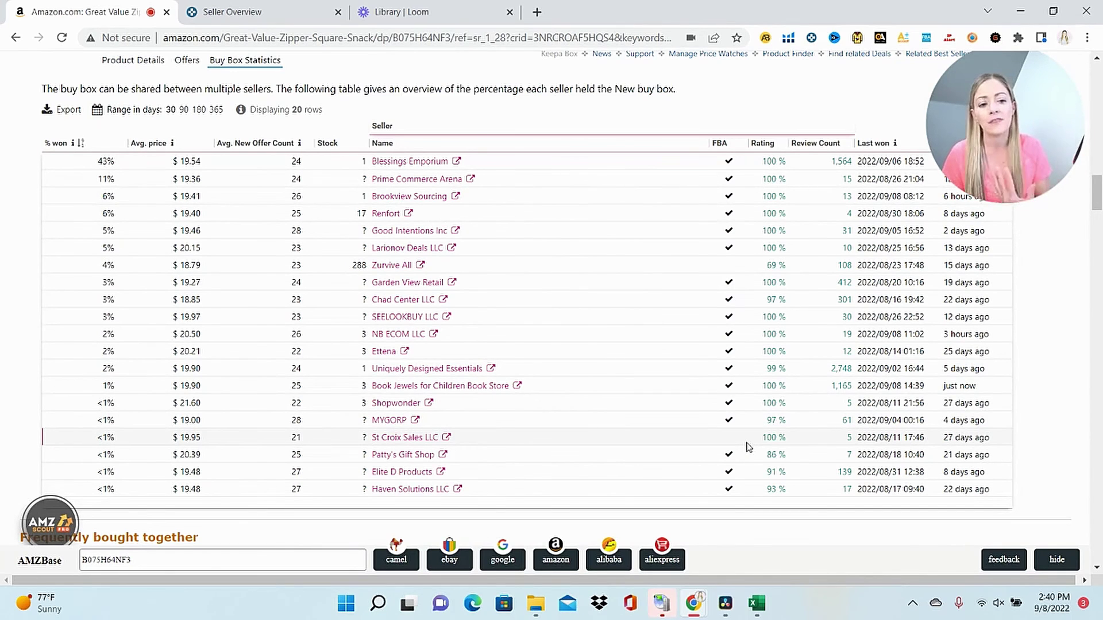
left_click(953, 391)
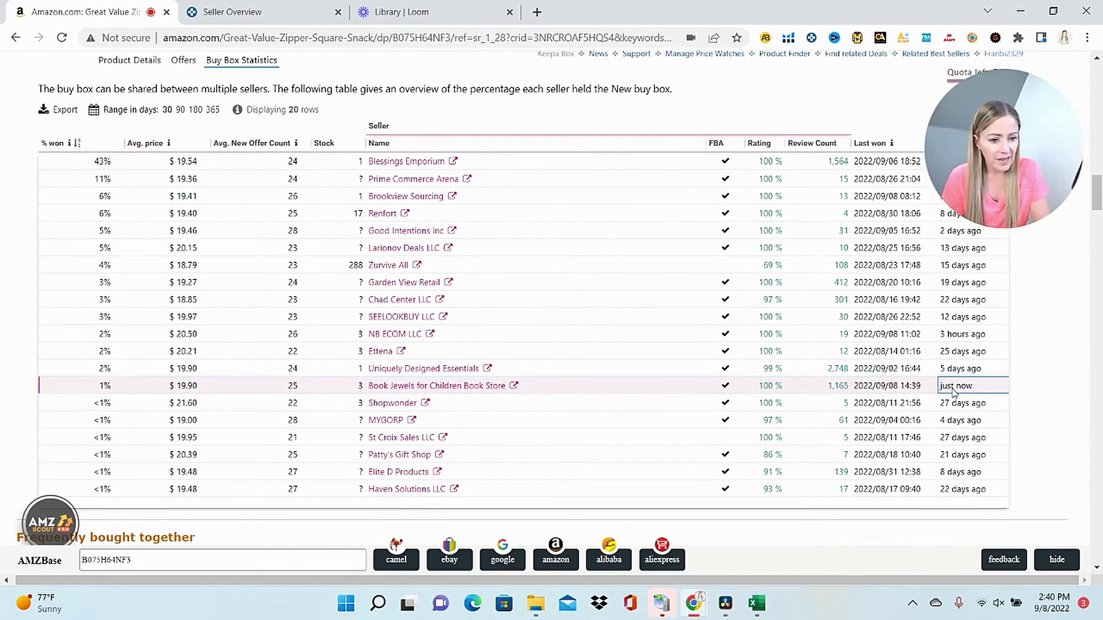
key("Up")
key("Up")
key("Up")
key("Up")
key("Up")
key("Up")
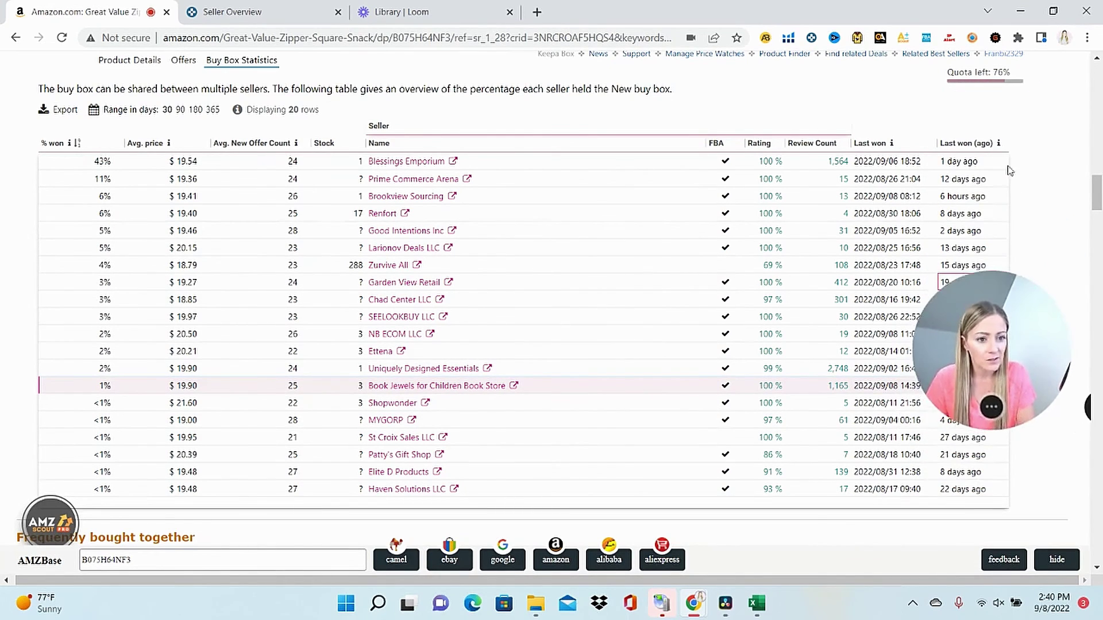
scroll(517, 230, "up", 1)
key("ctrl+a")
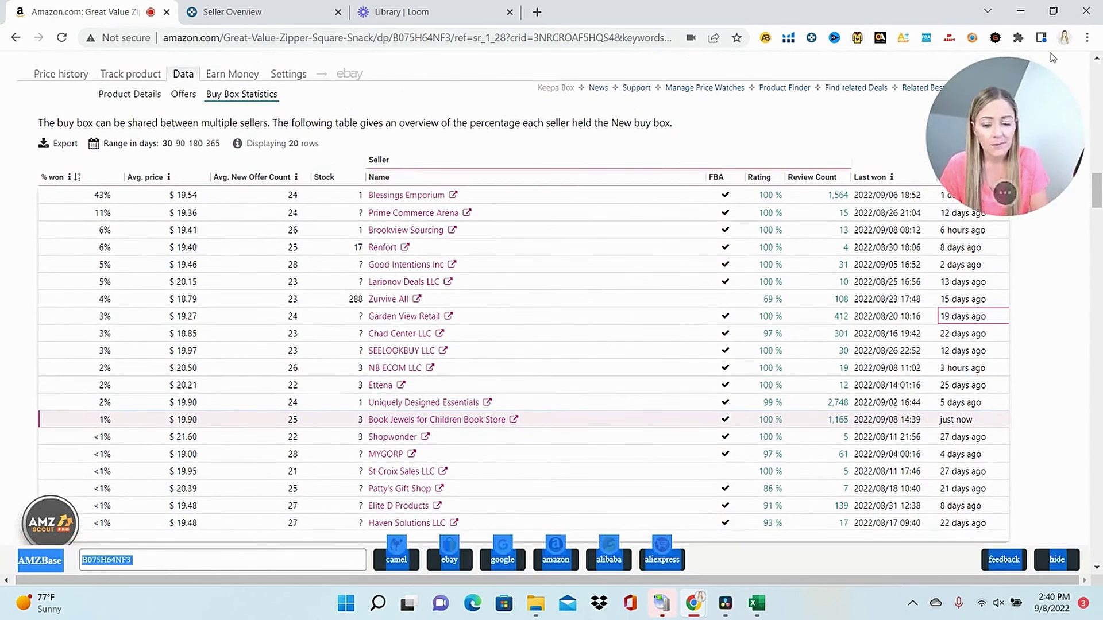